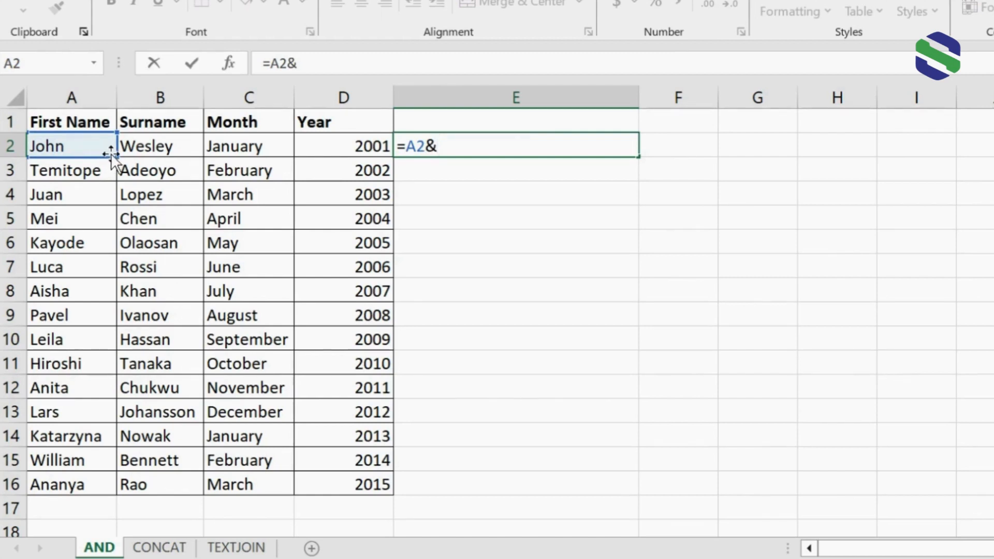
Complete the formula in E2 as =A2&B2&C2&D2 to join first name, surname, month and year without separators.
left_click(159, 147)
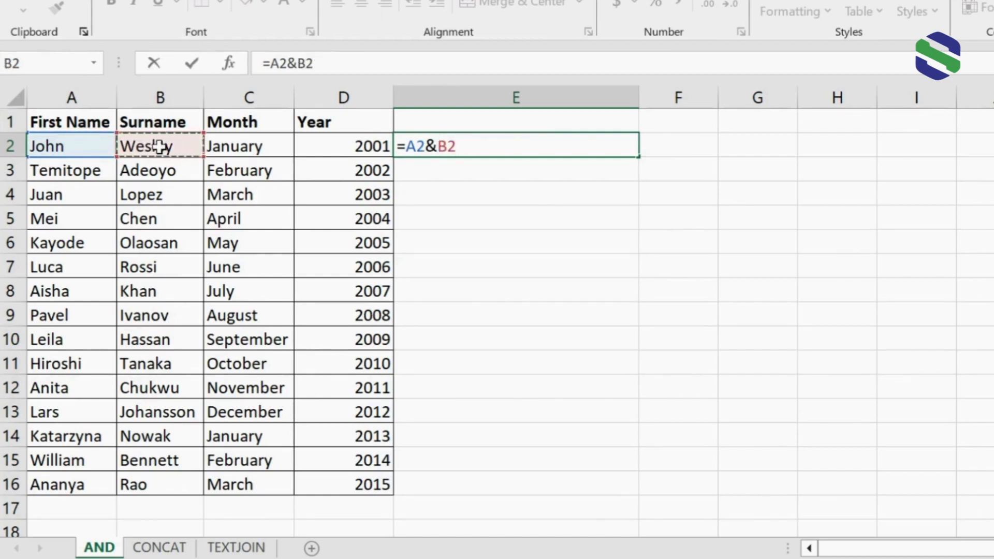
type("&")
left_click(246, 148)
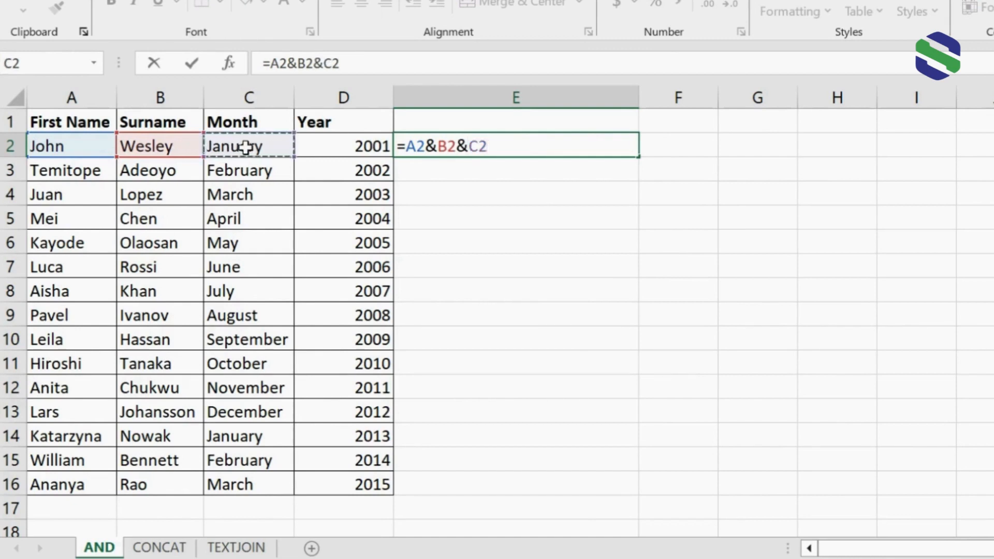
type("&")
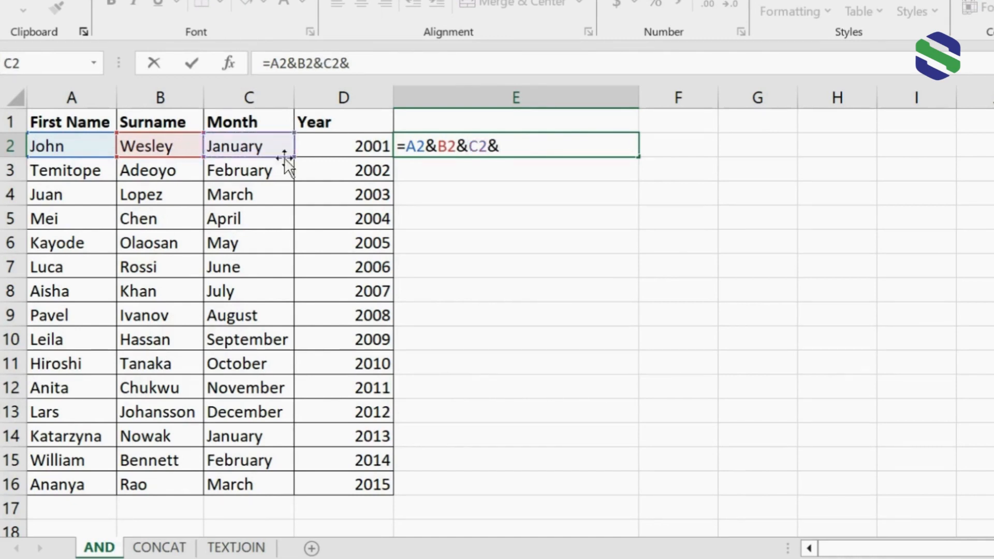
left_click(345, 148)
key("Return")
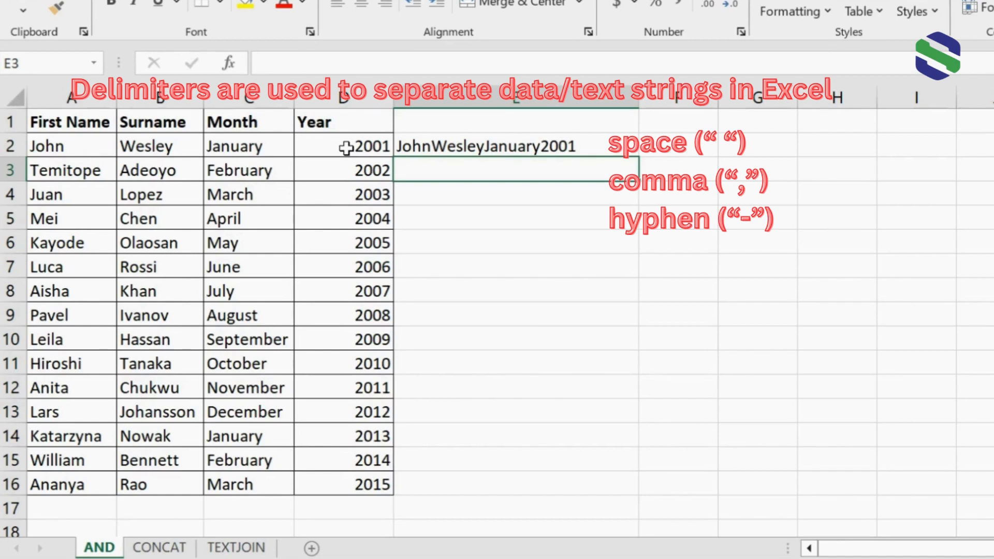
Enter =A3&" "&B3&" "&C3&" "&D3 in E3 to join the row's four cells with spaces.
type("=")
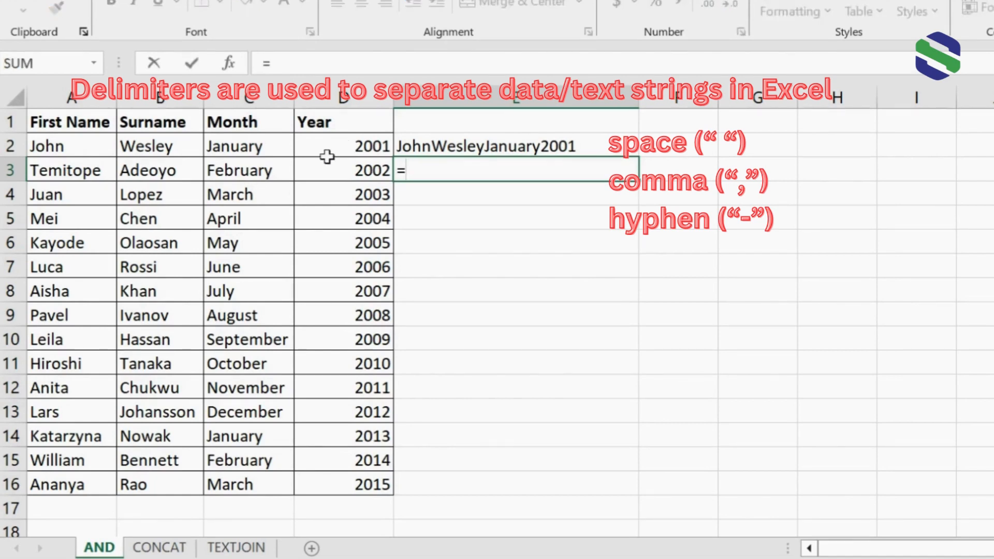
left_click(78, 168)
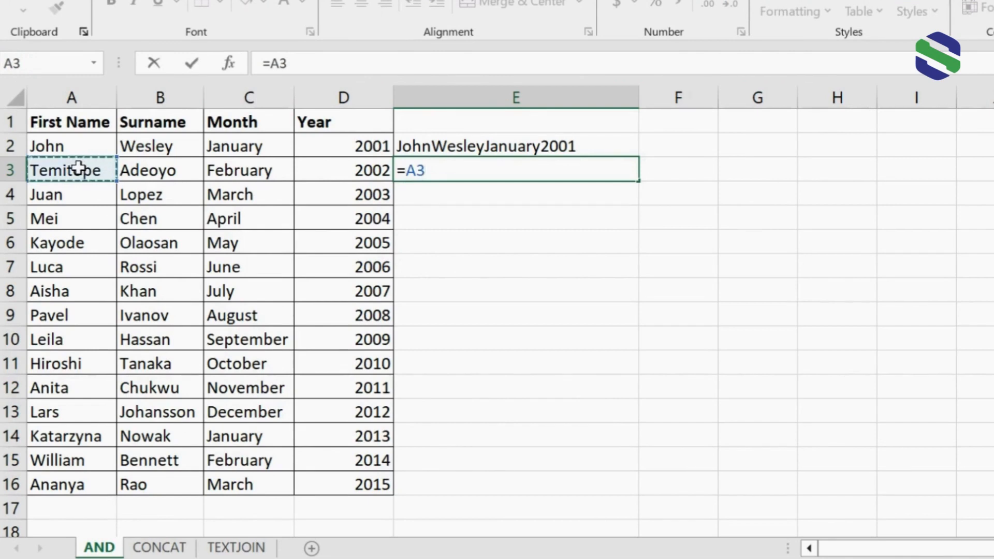
type("&")
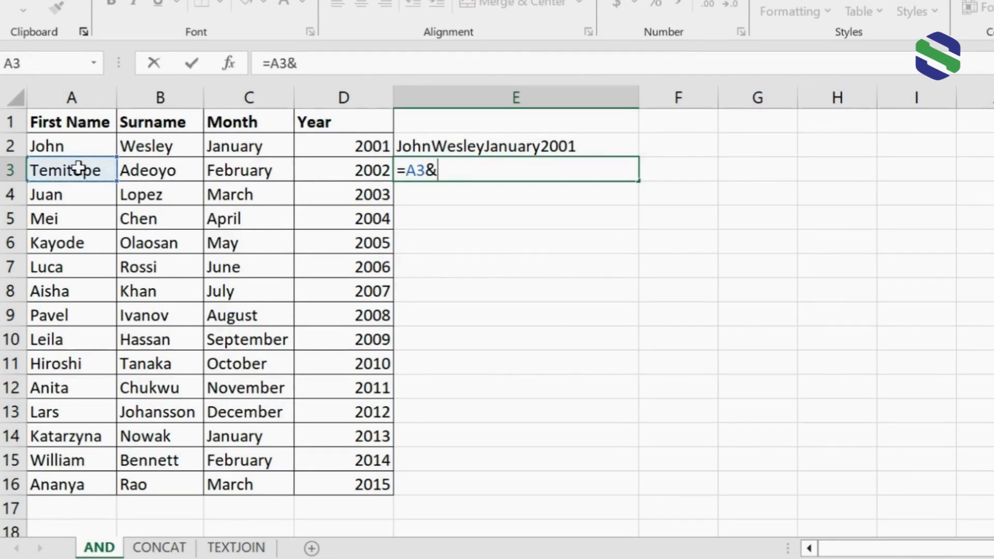
type("\" \"&")
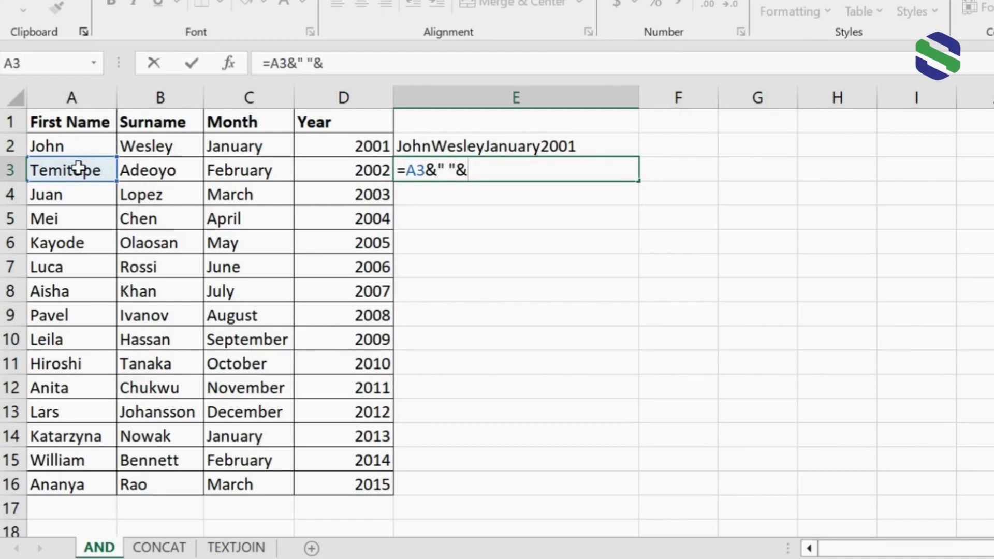
left_click(164, 171)
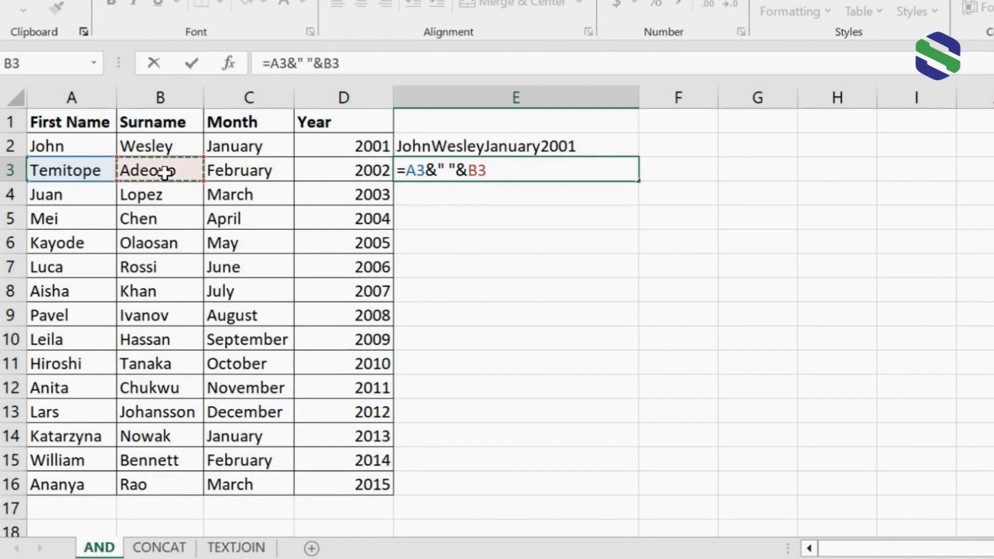
type("&")
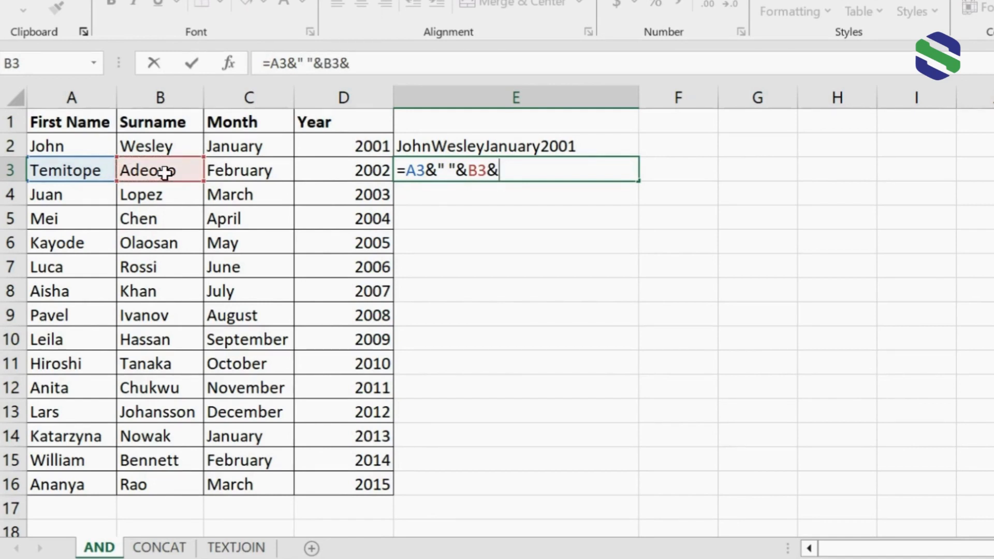
type("\" \"&")
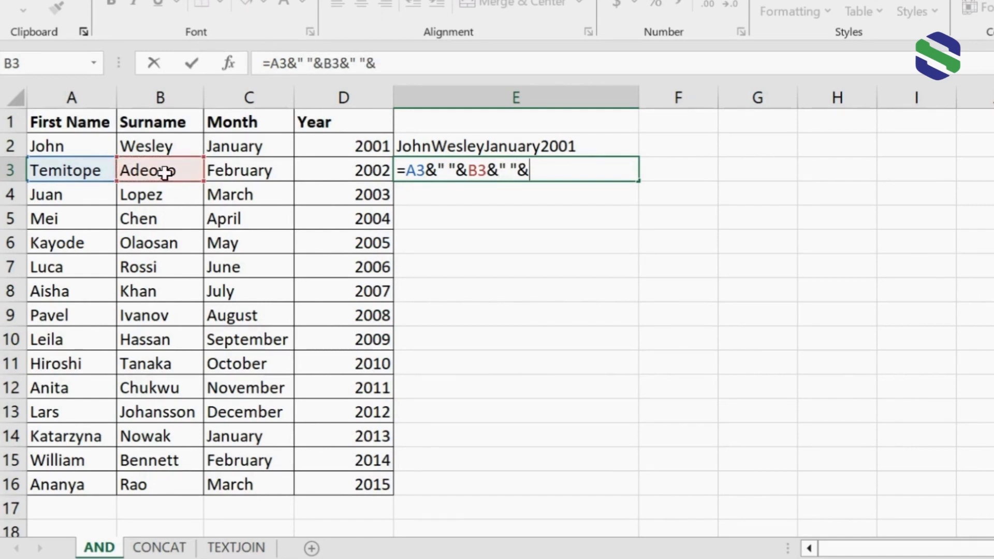
left_click(240, 171)
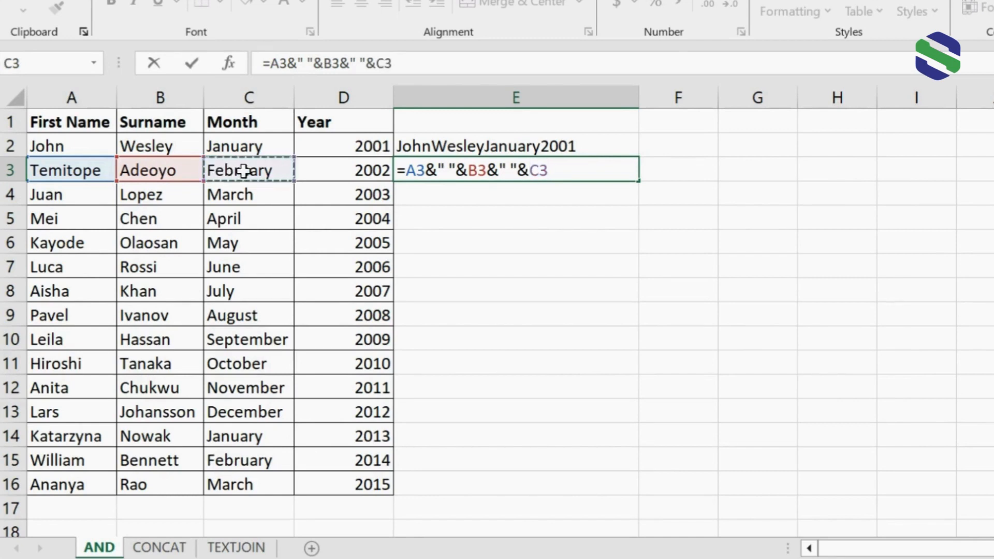
type("&\" \"")
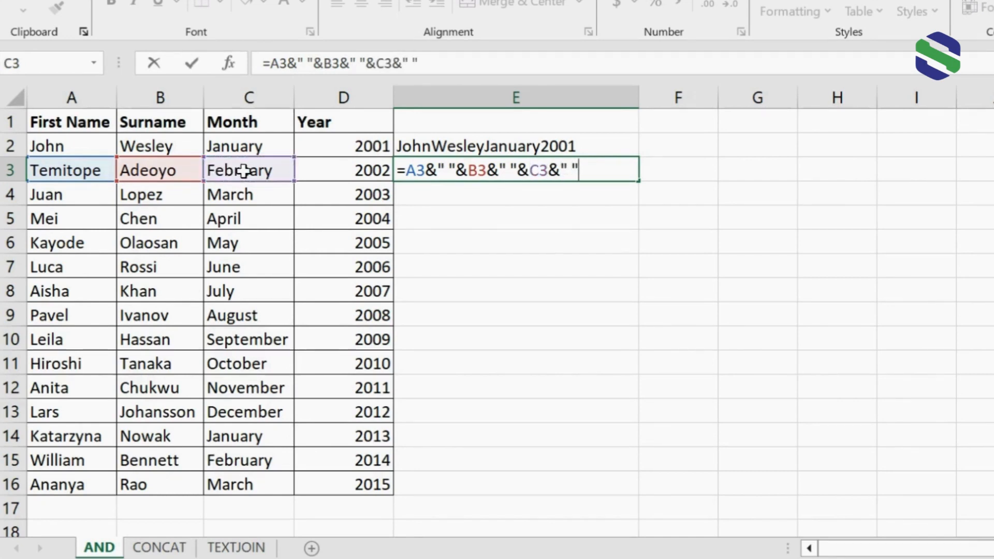
type("&")
left_click(342, 170)
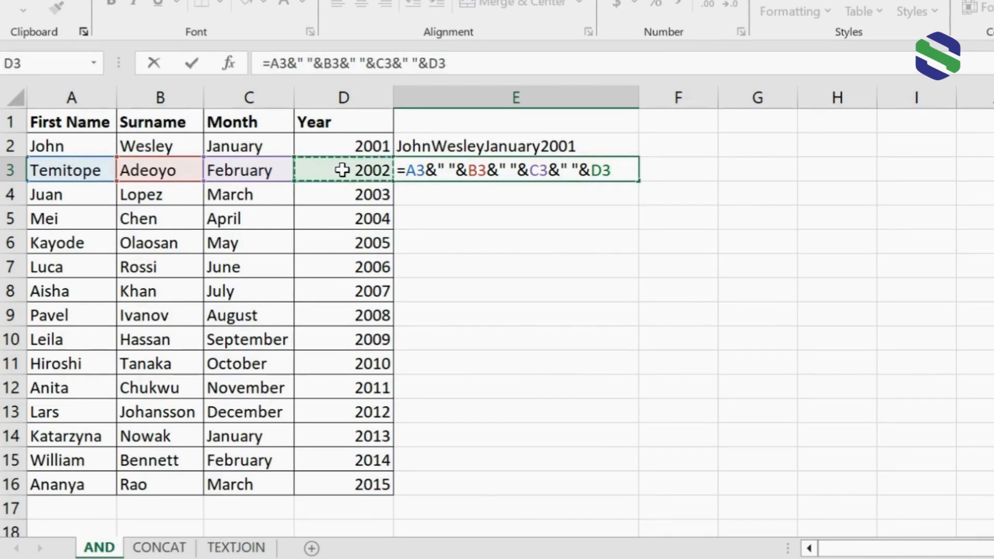
key("Return")
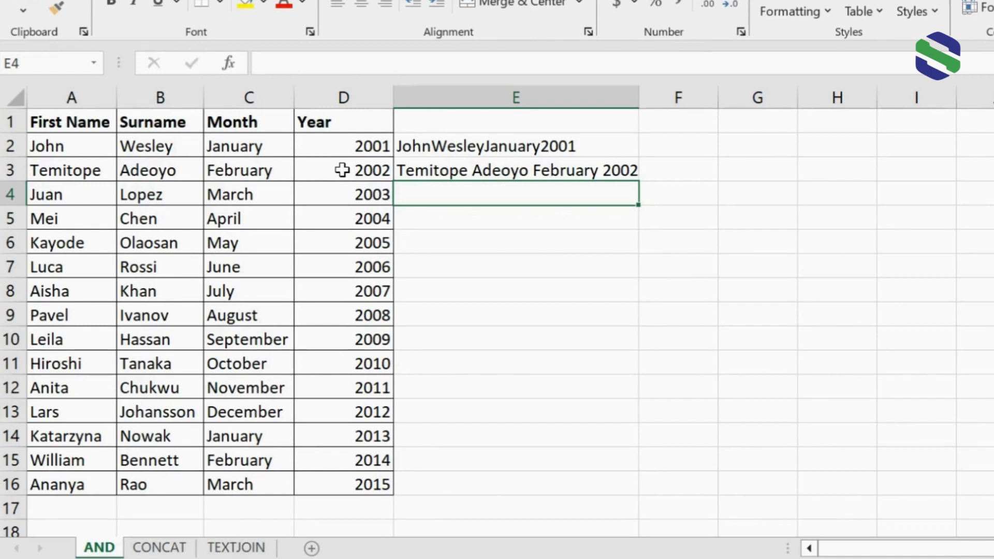
Enter =A4&", "&B4&", "&C4&", "&D4 in E4 to join the row's four cells with a comma and space.
type("=")
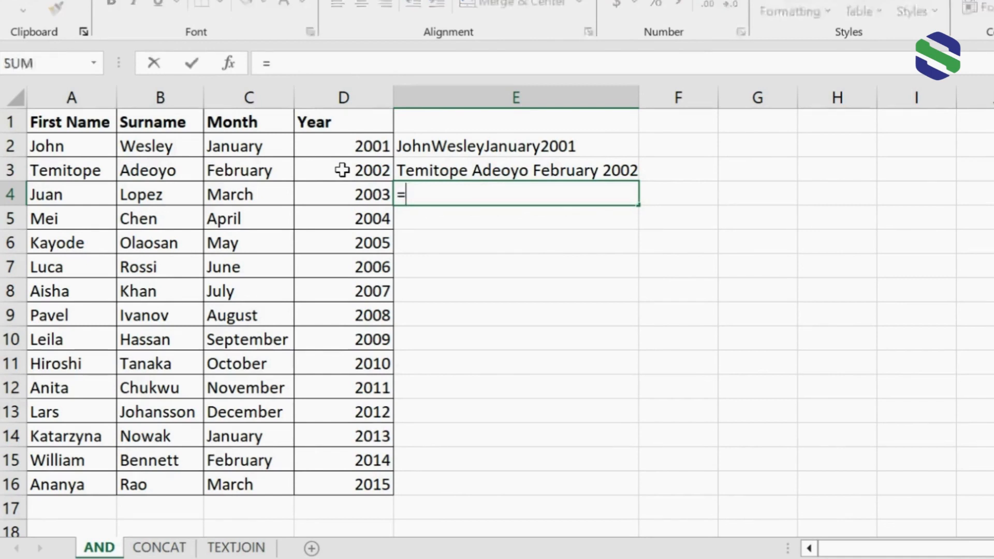
left_click(73, 193)
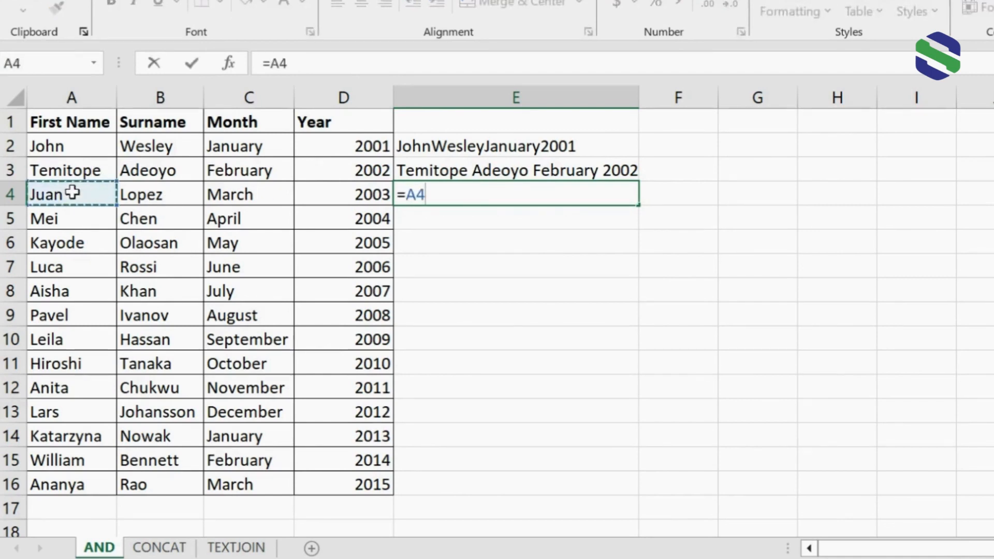
type("*")
key("BackSpace")
type("&")
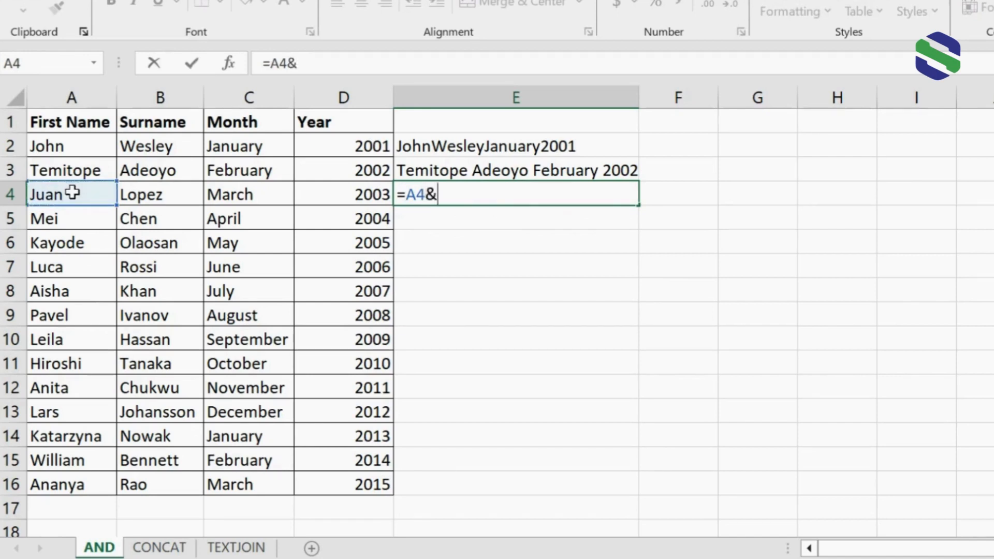
type("\", \"&")
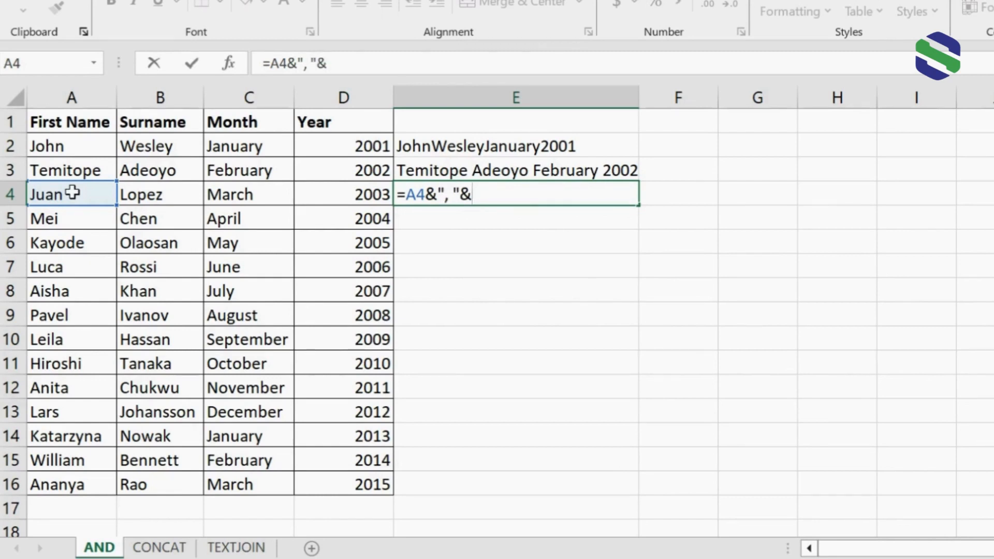
left_click(162, 199)
type("7")
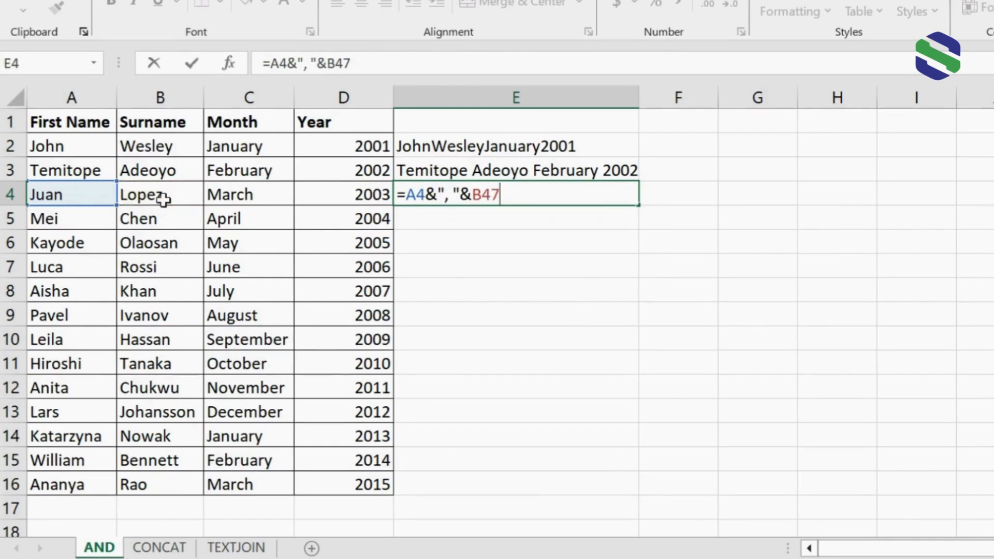
key("BackSpace")
type("&")
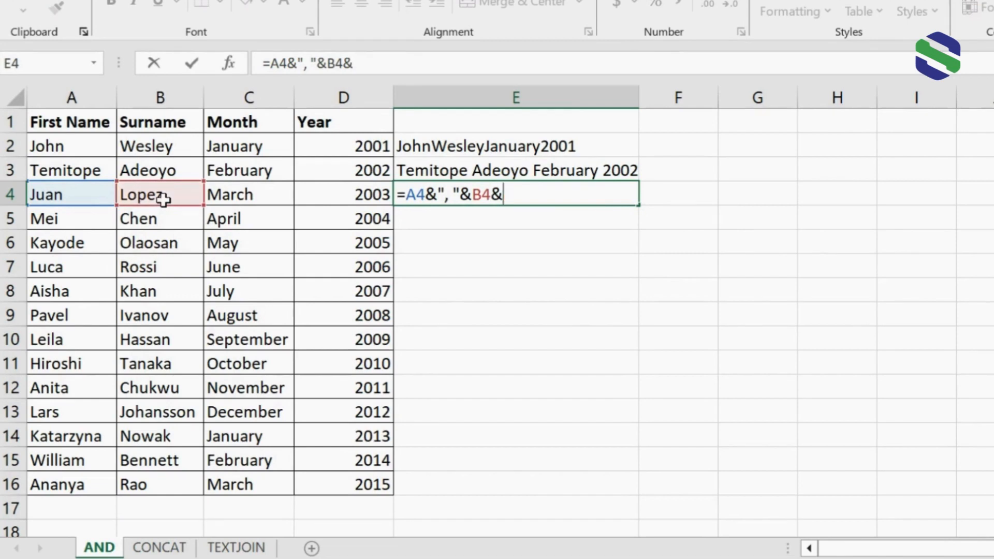
type("\", \"&")
left_click(234, 194)
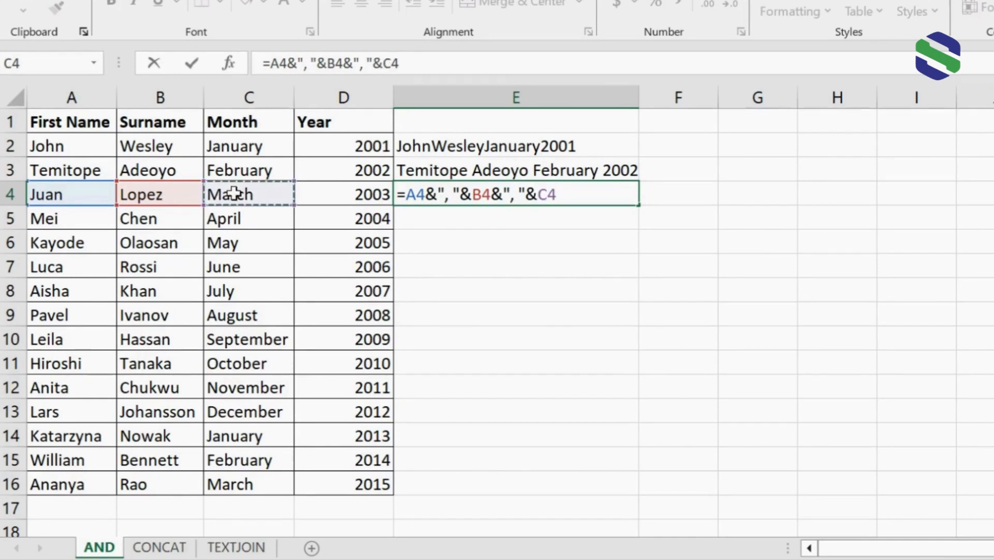
type("&\", \"")
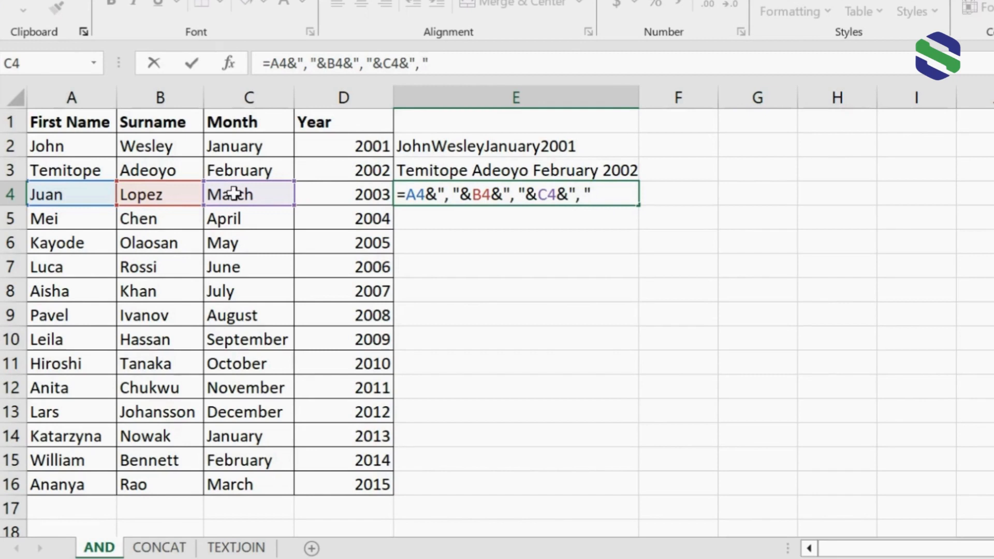
type("&")
left_click(342, 193)
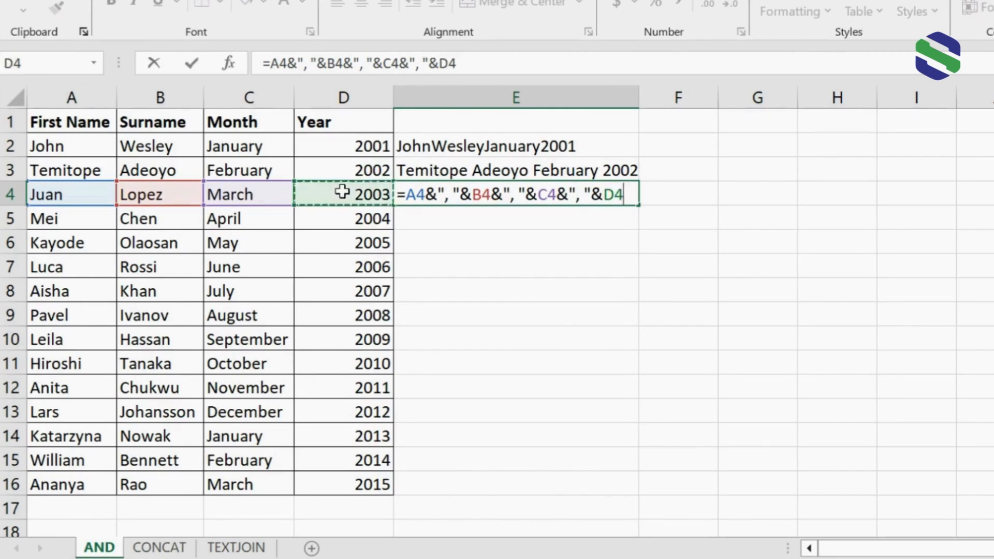
key("Return")
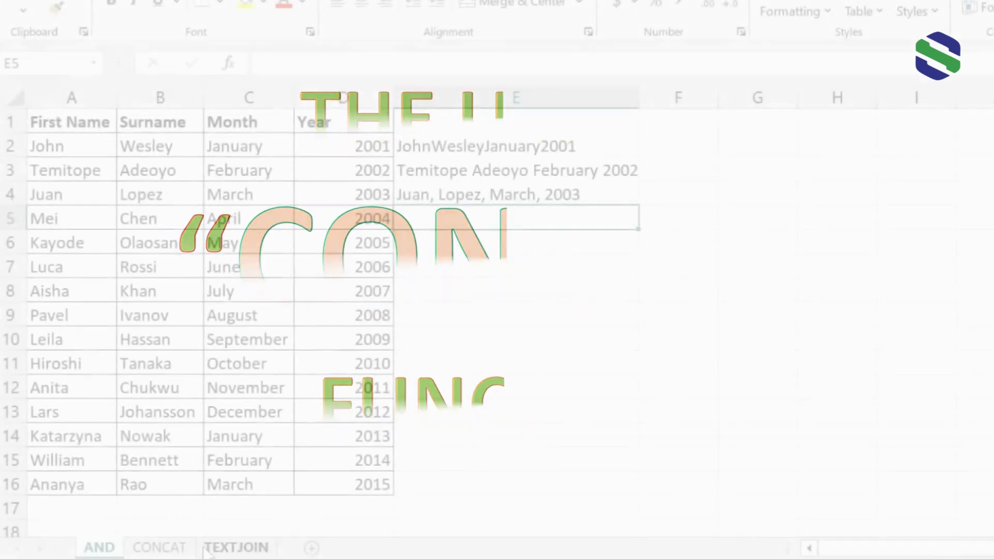
On the CONCAT sheet, enter =CONCAT(A2,B2,C2,D2) in E2 to join the row's four cells without separators.
left_click(159, 548)
left_click(435, 147)
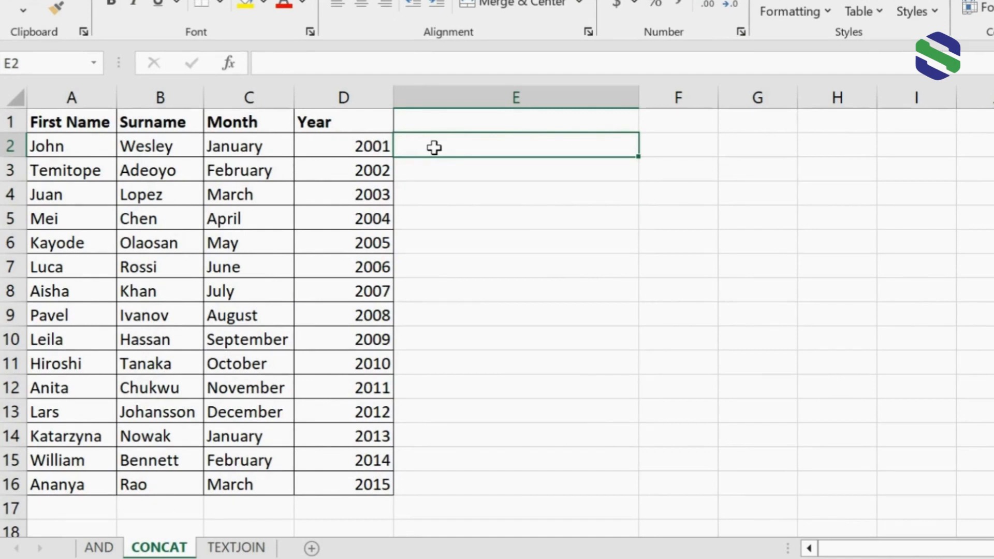
type("=")
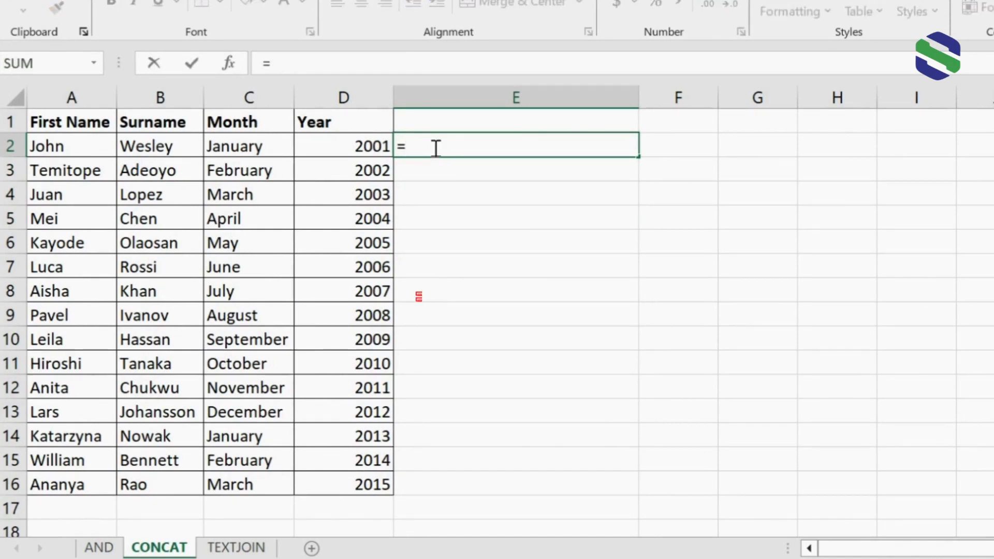
type("concat")
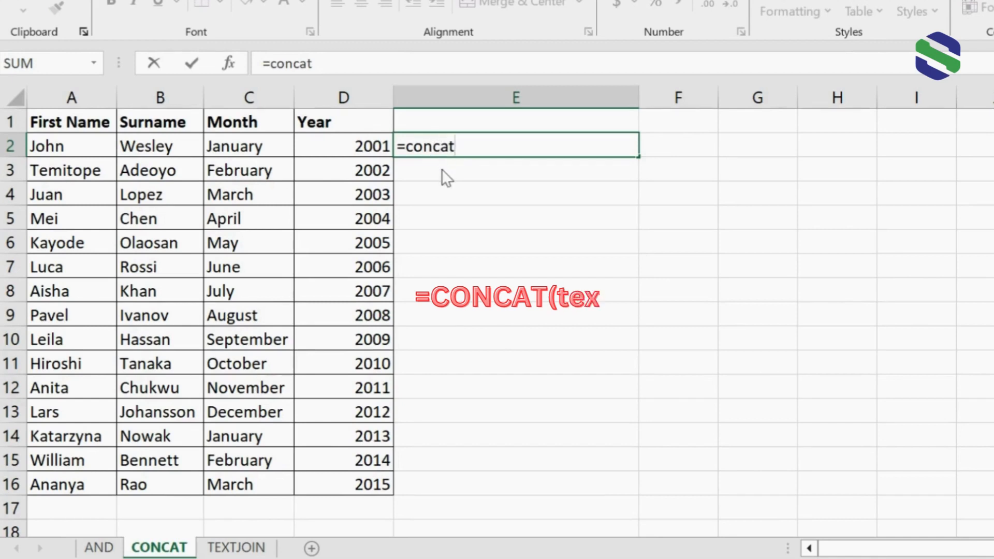
key("Tab")
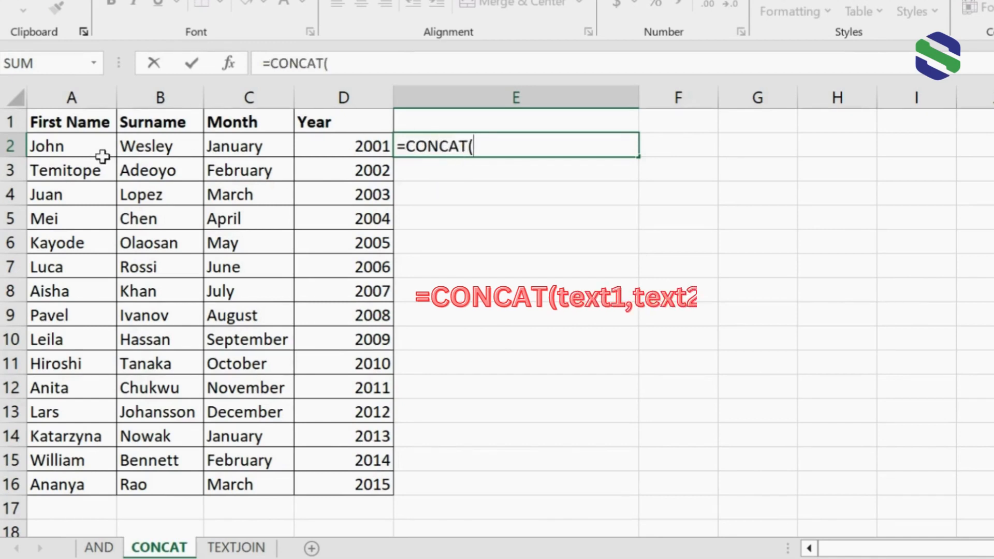
left_click(72, 145)
type(",")
left_click(157, 150)
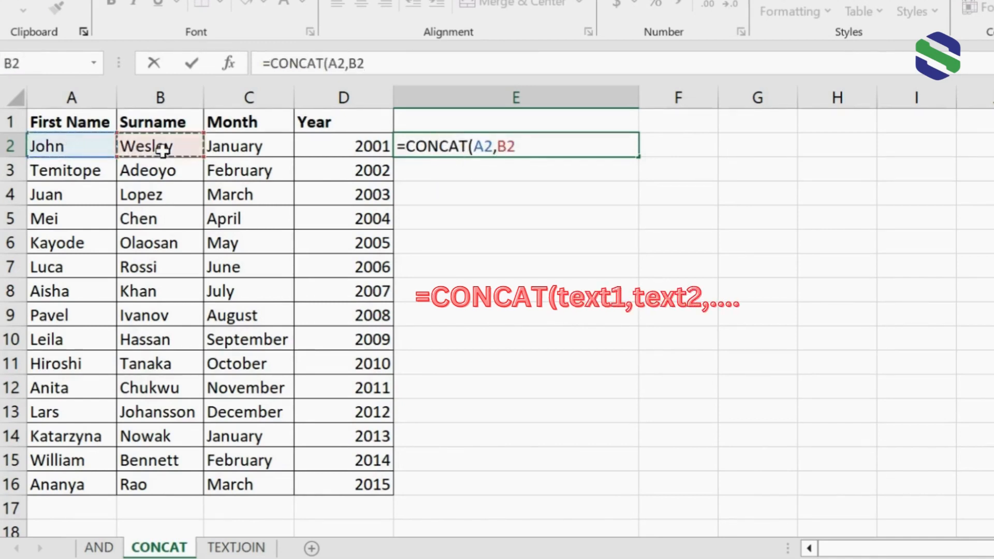
type(",")
left_click(231, 146)
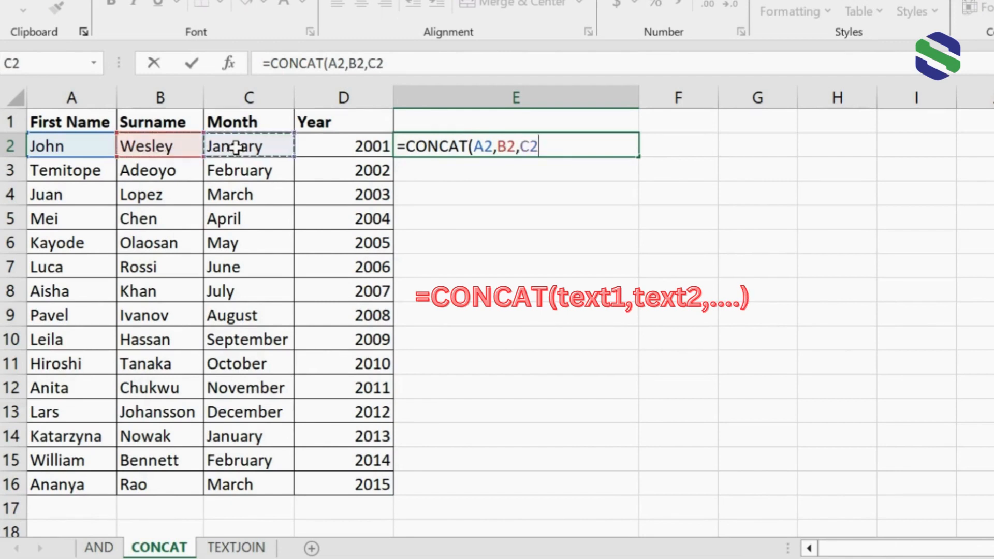
type(",")
left_click(310, 148)
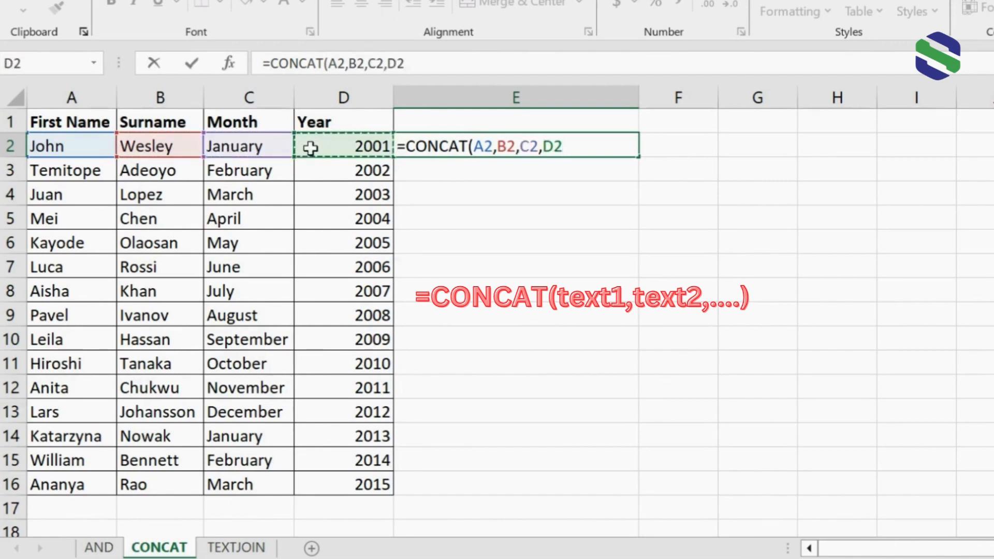
type(")")
key("Return")
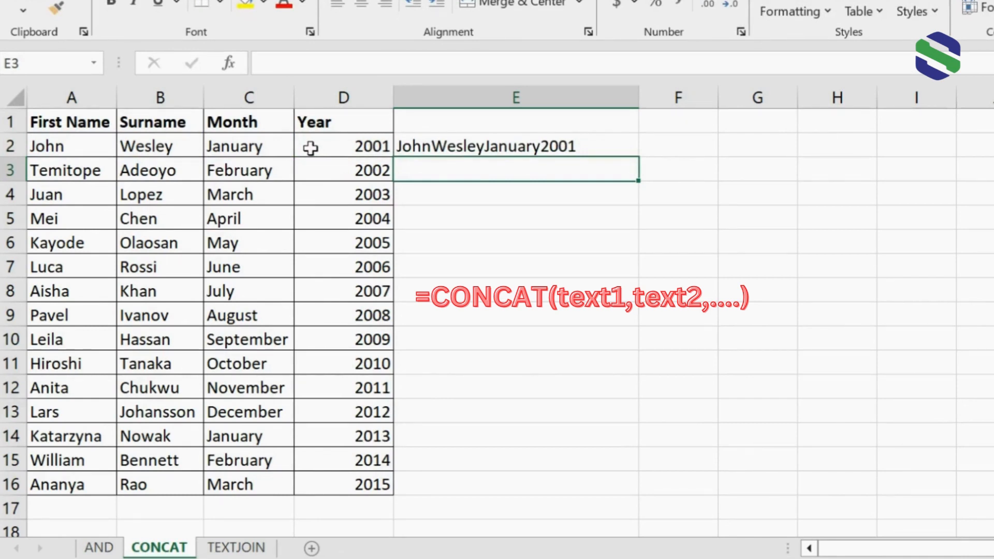
Enter =CONCAT(A3," ",B3," ",C3," ",D3) in E3 to join the row's four cells with spaces.
type("=concat")
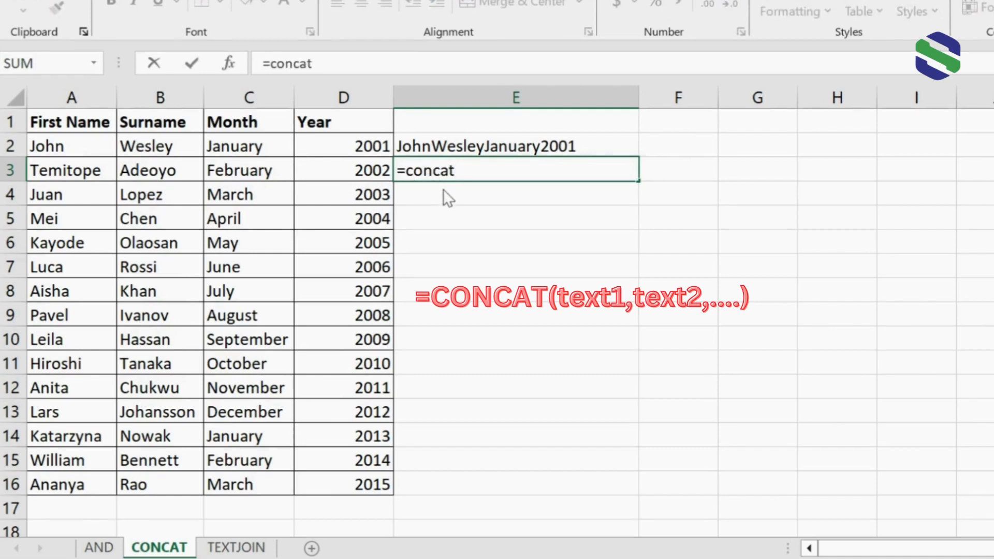
key("Tab")
left_click(74, 173)
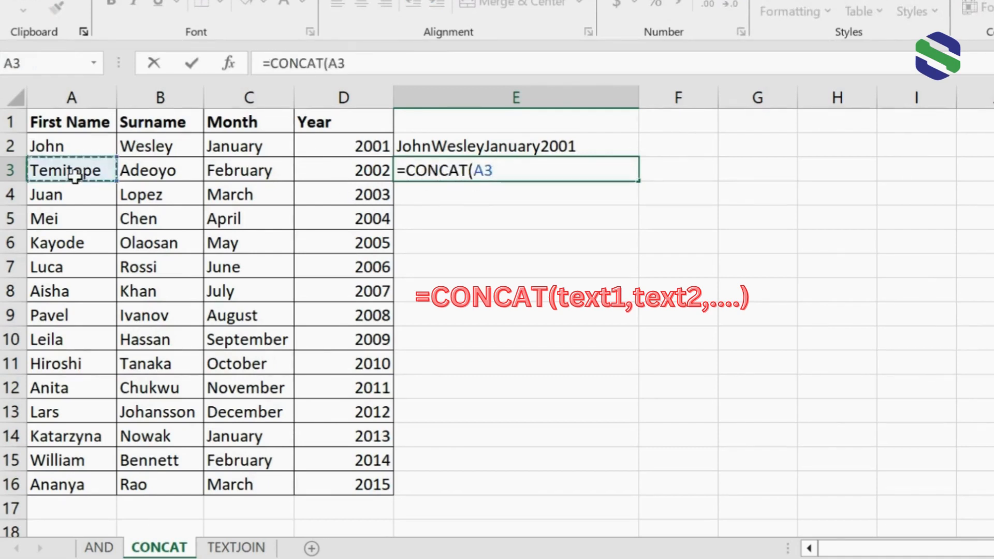
type(",")
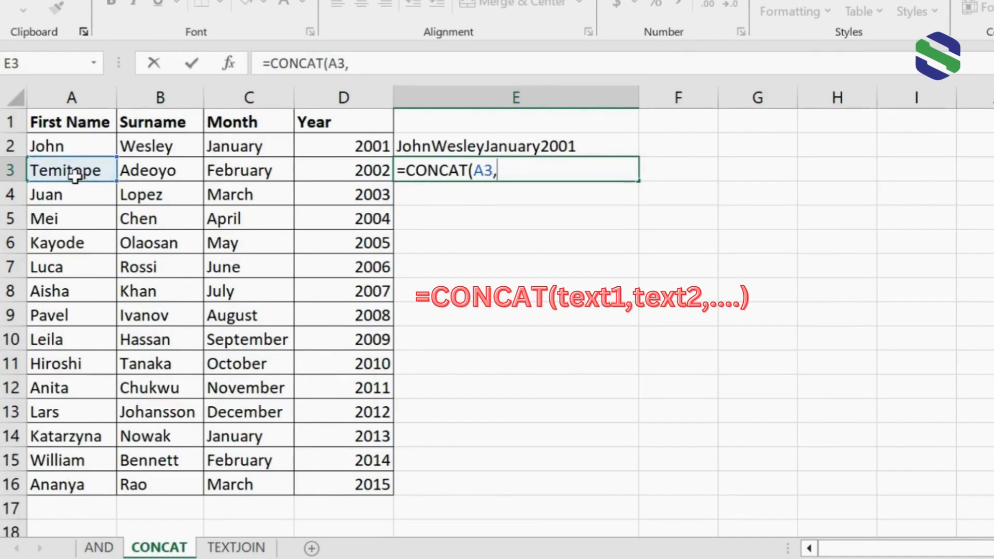
type("\" \",")
left_click(150, 171)
type(",")
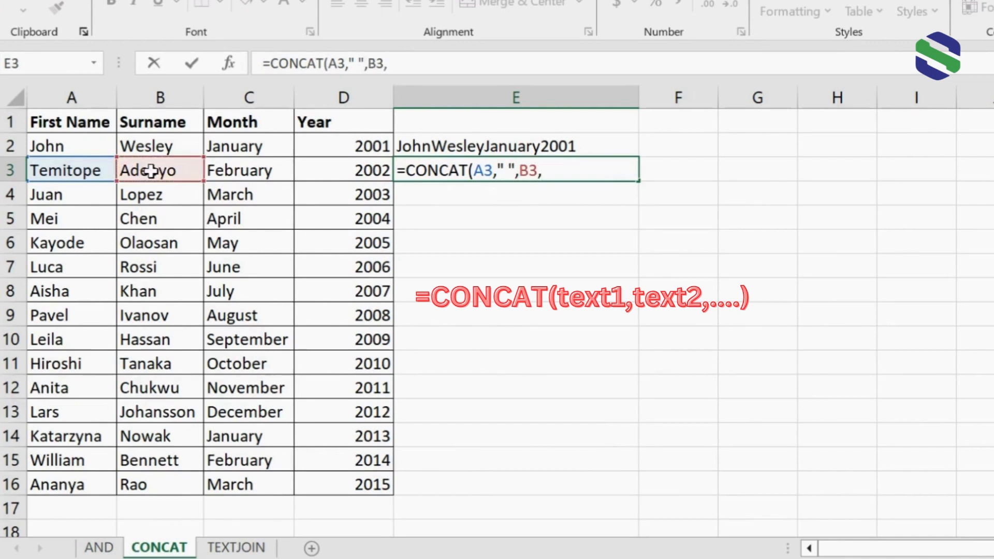
type("\" \",")
left_click(241, 171)
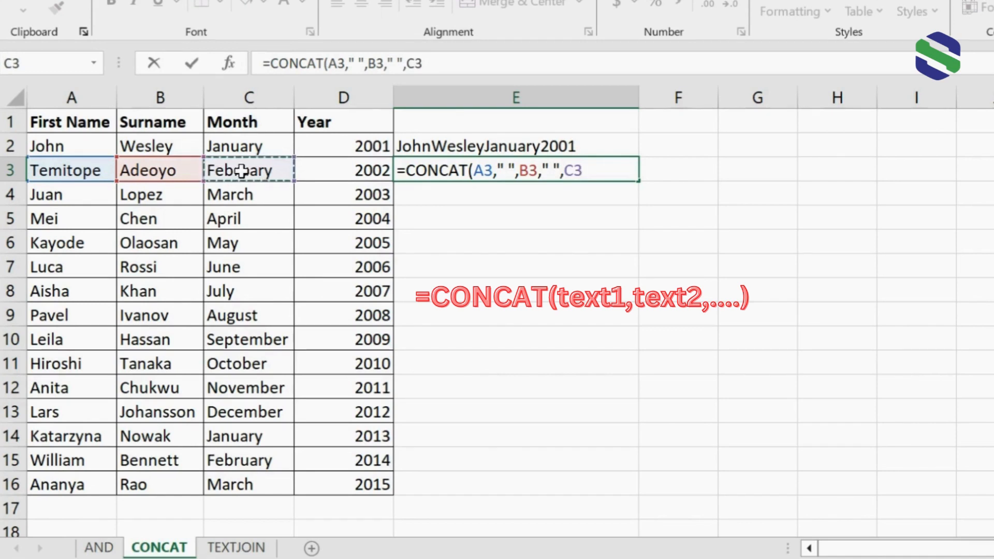
type(",\" \"")
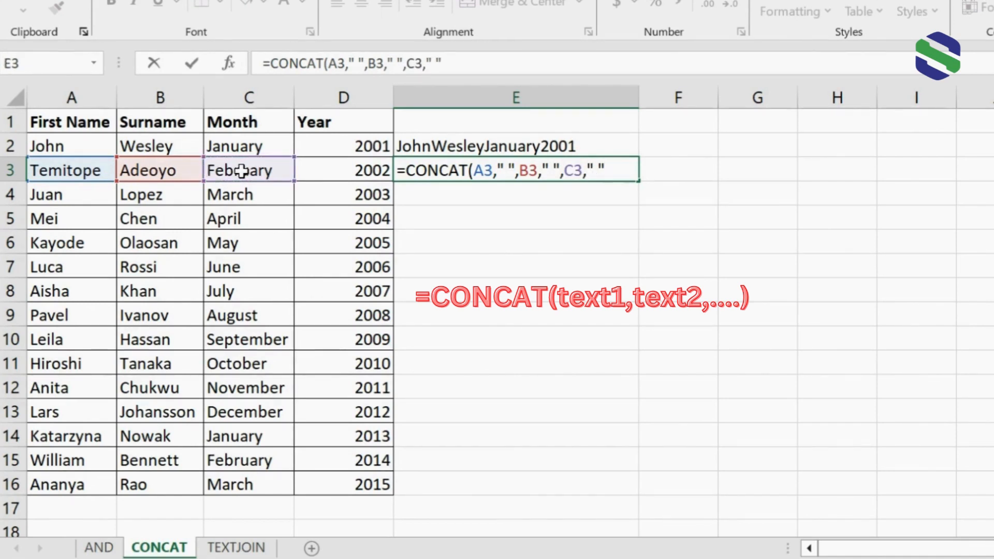
type(",")
left_click(337, 164)
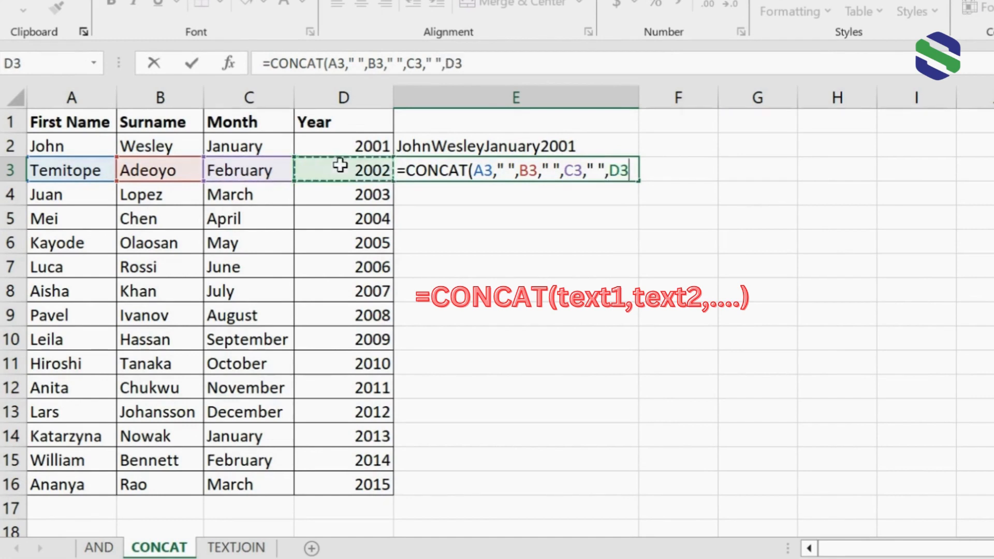
type(")")
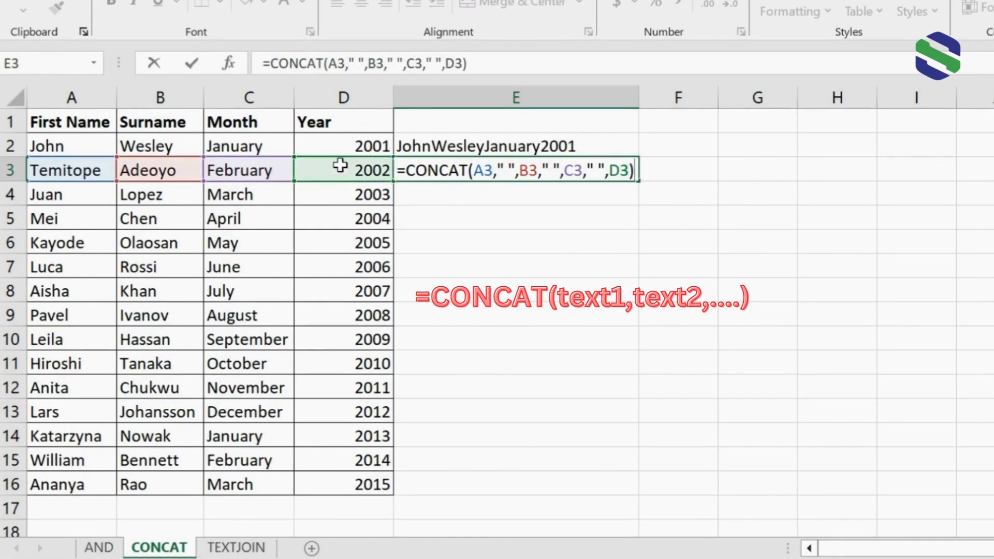
key("Return")
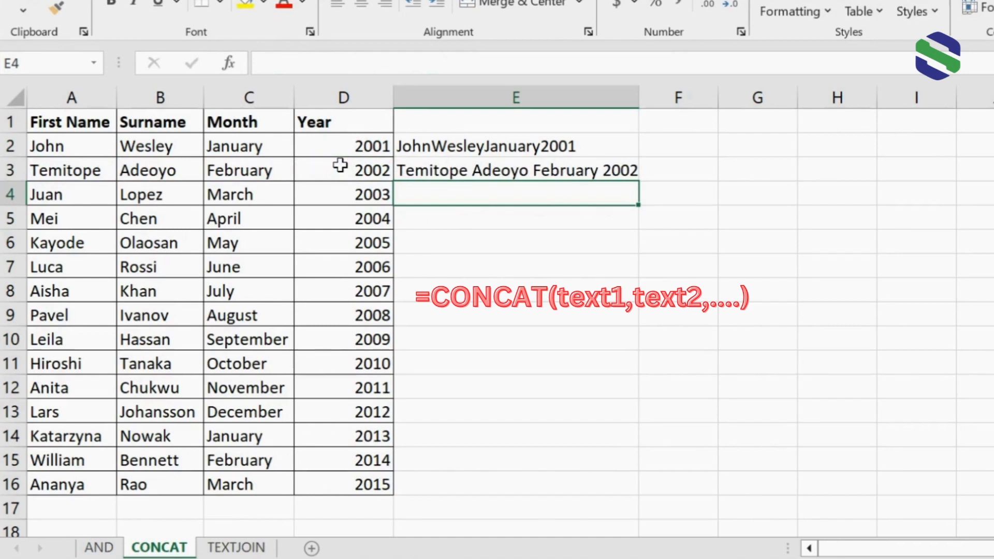
Enter =CONCAT(A4,", ",B4,", ",C4,", ",D4) in E4 to join the row's four cells with a comma and space.
type("=c")
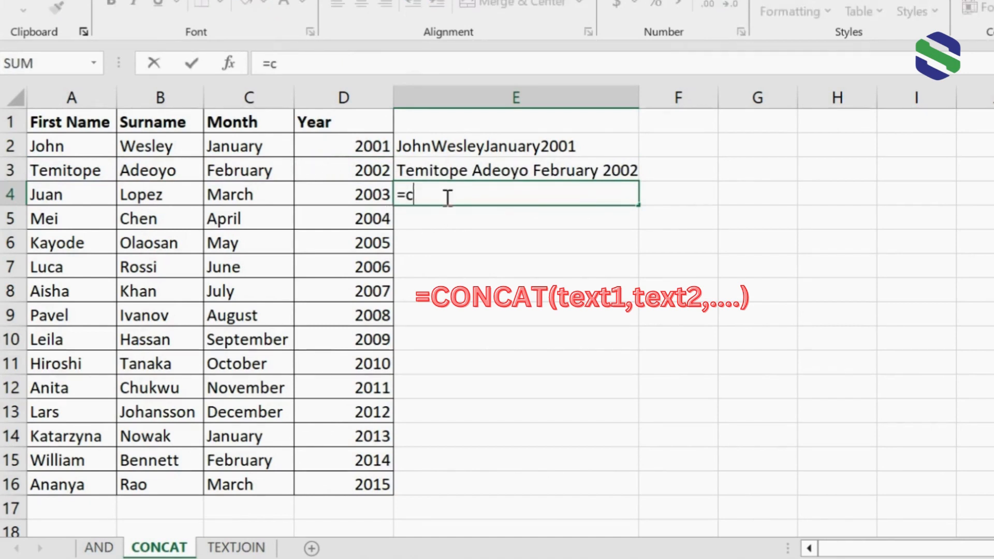
type("oncat")
key("Tab")
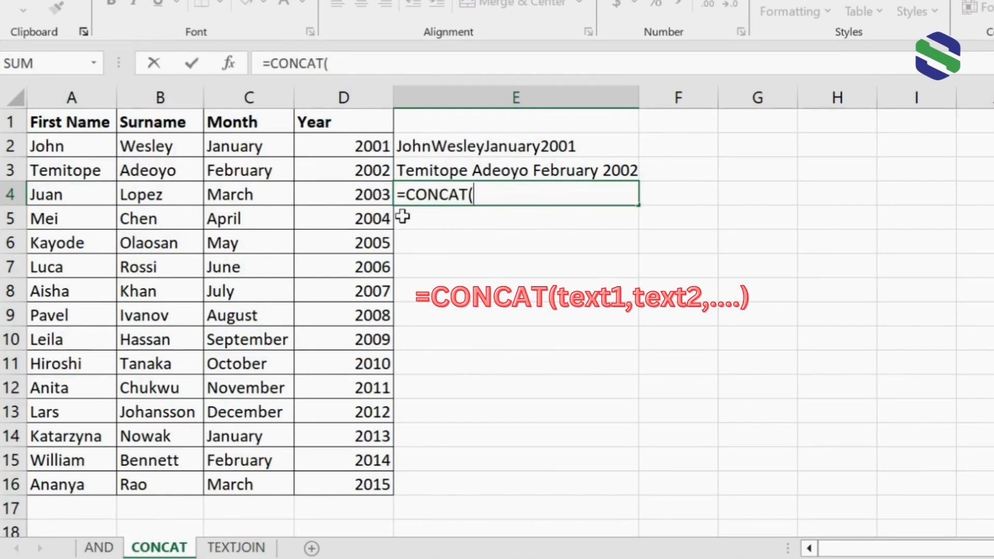
left_click(79, 194)
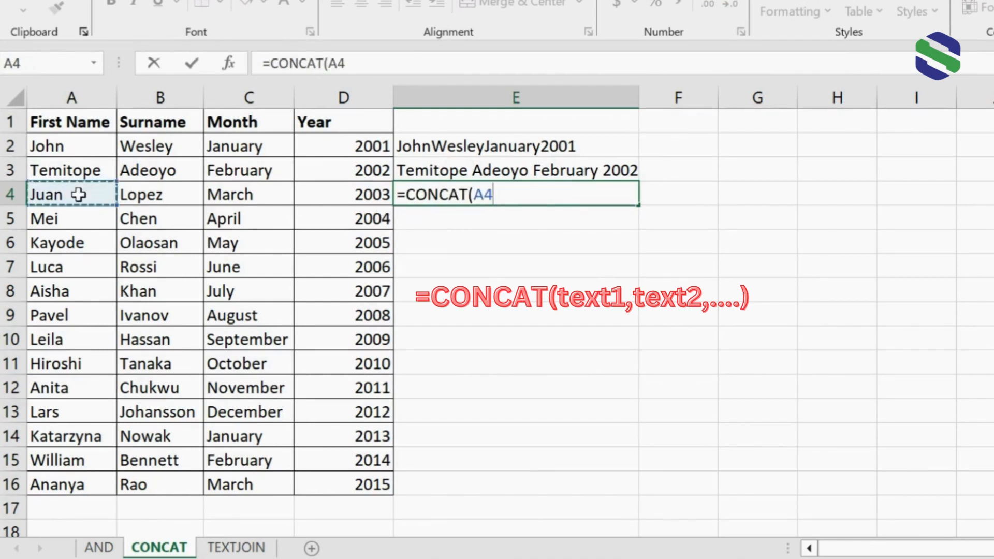
type(",")
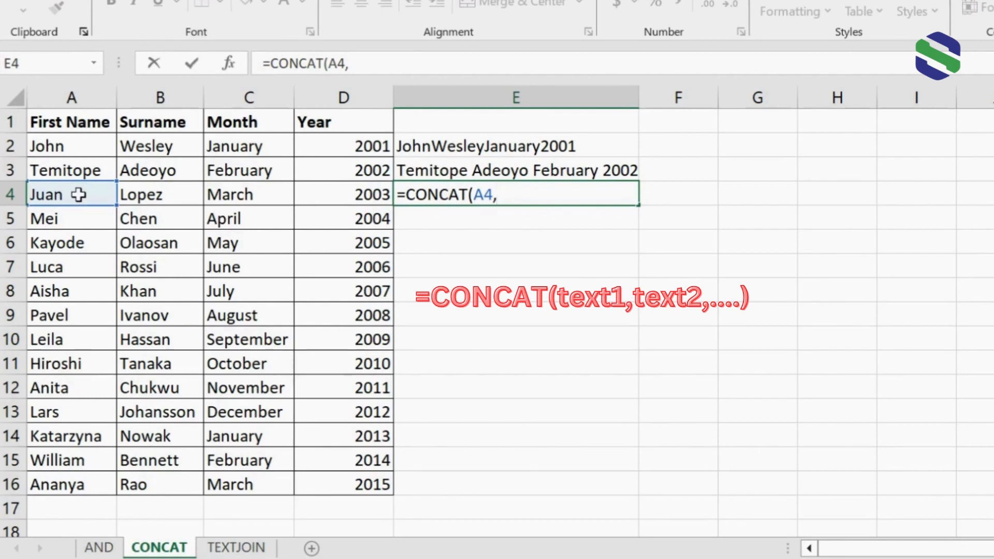
type("\"")
type(", \",")
left_click(148, 200)
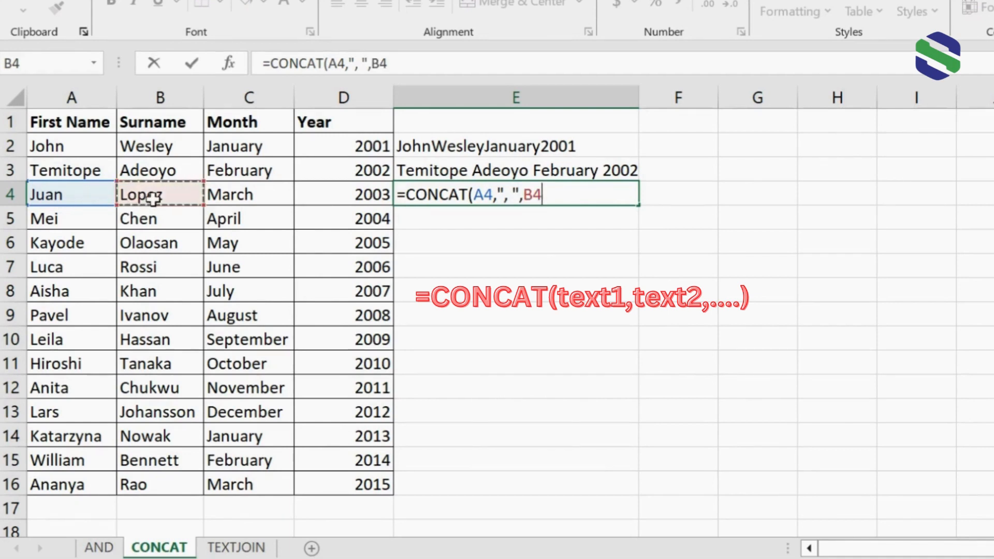
type(",\"")
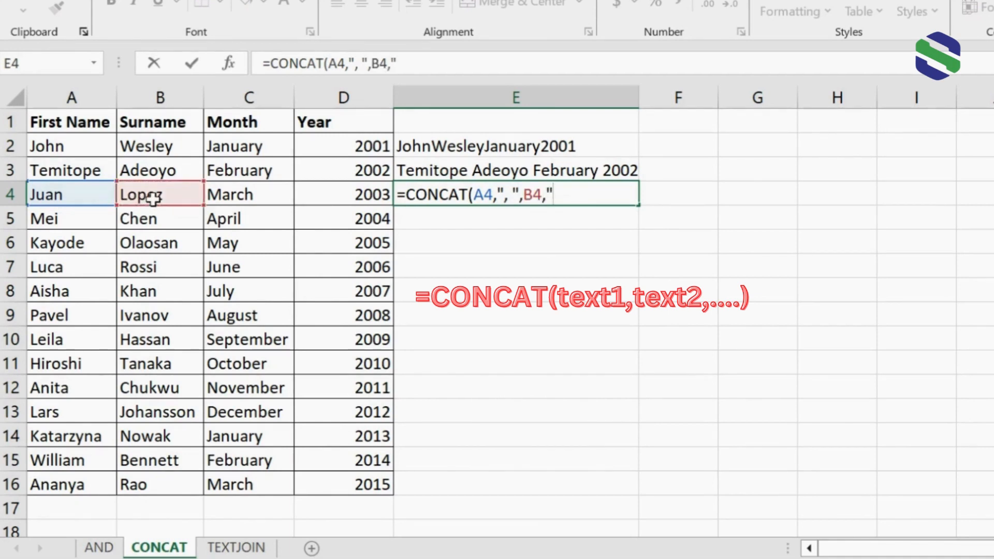
type(", '")
key("BackSpace")
type("\",")
left_click(223, 195)
type(",")
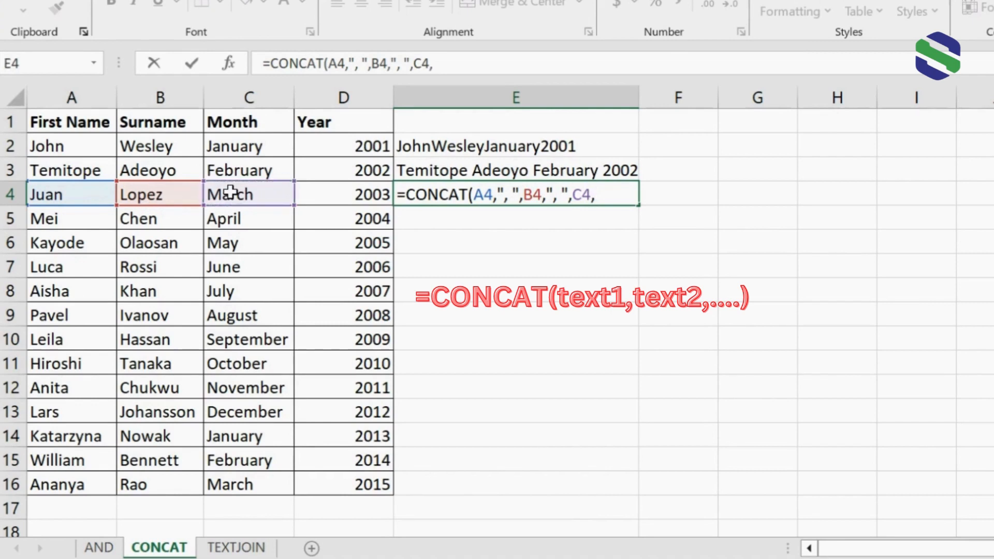
type("\", \",")
left_click(330, 196)
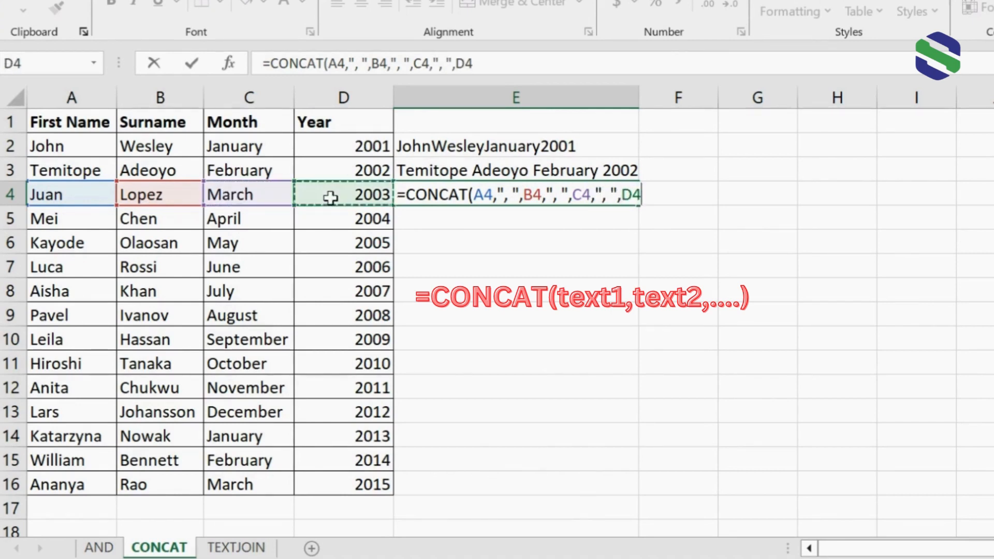
type(")")
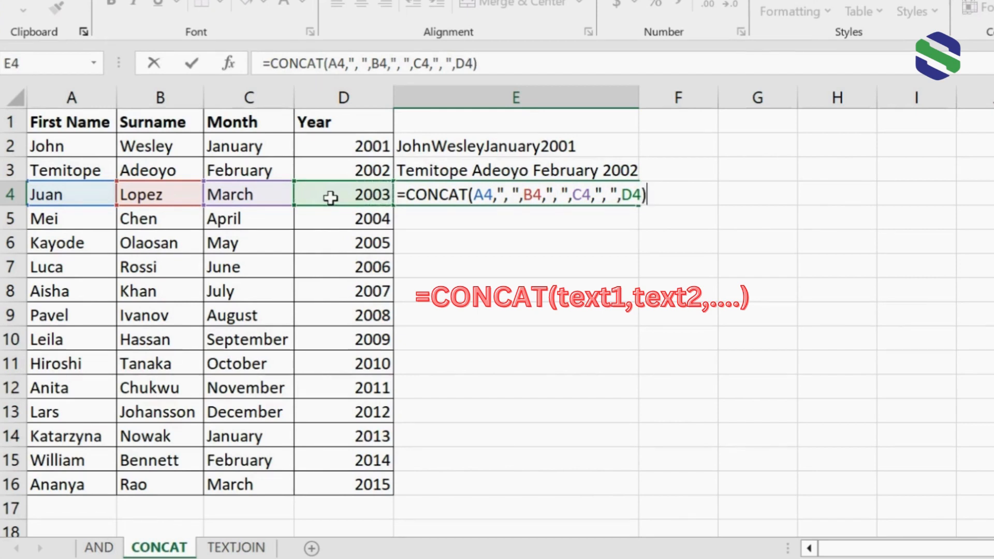
key("Return")
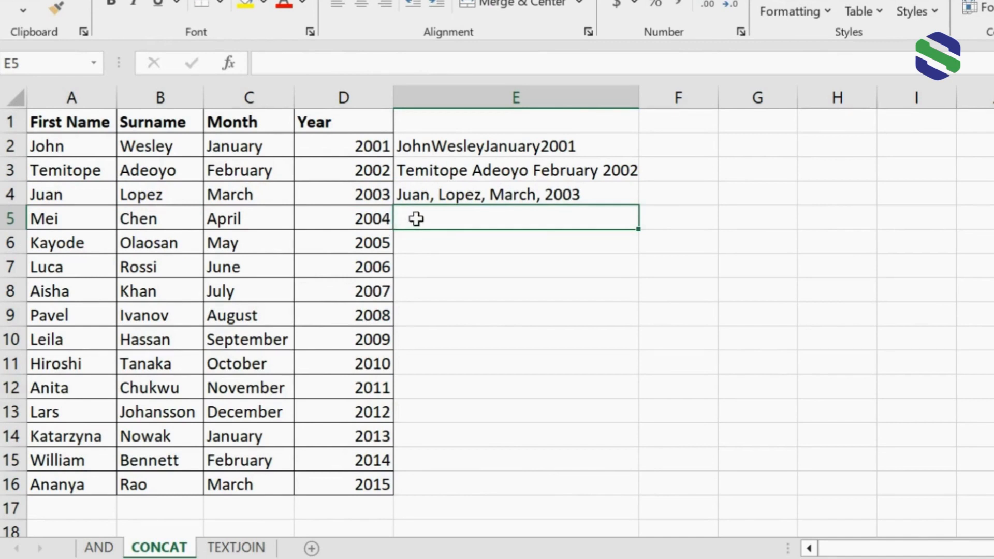
Enter =CONCAT(A5:D5) in E5 to join the row's cells as a range without separators.
type("=concat")
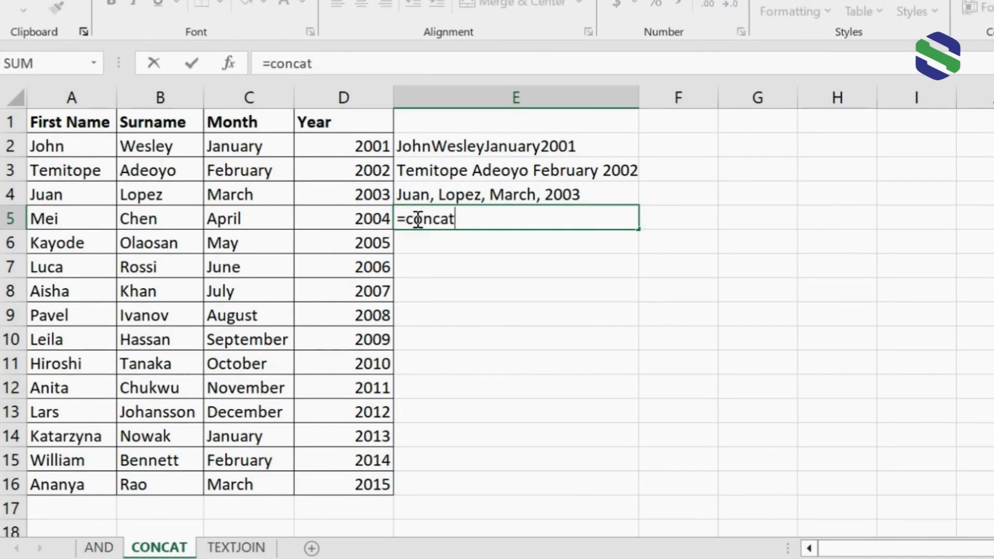
key("Tab")
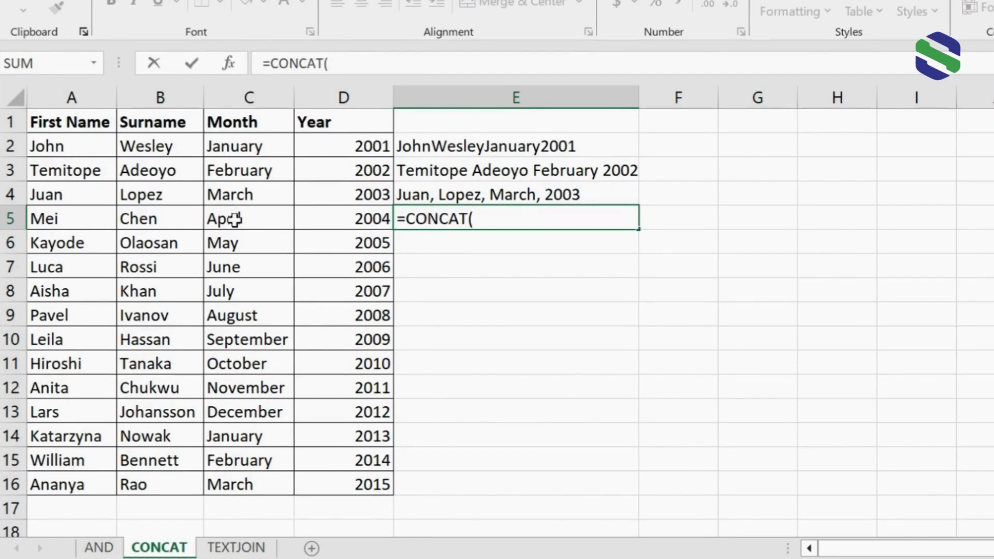
left_click_drag(93, 217, 324, 217)
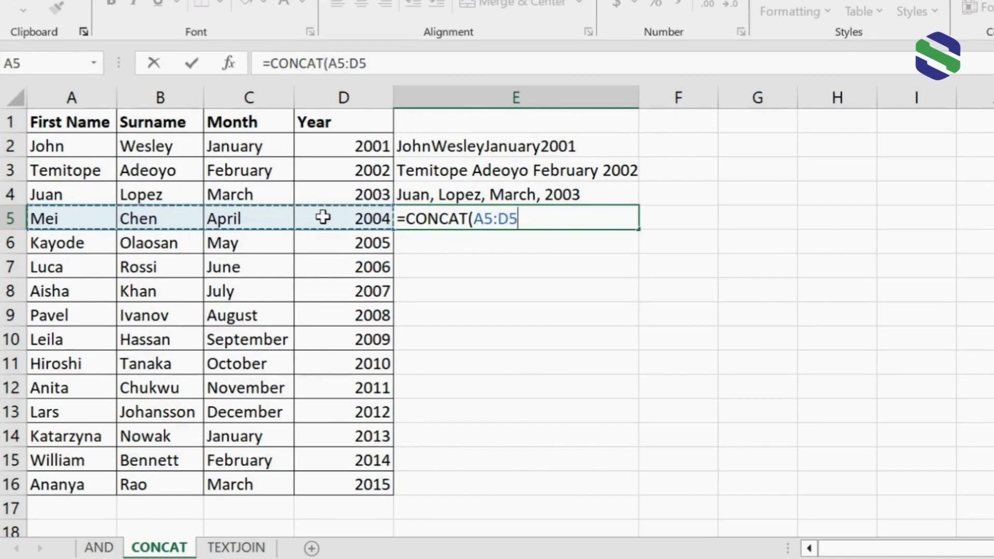
type(")")
key("Return")
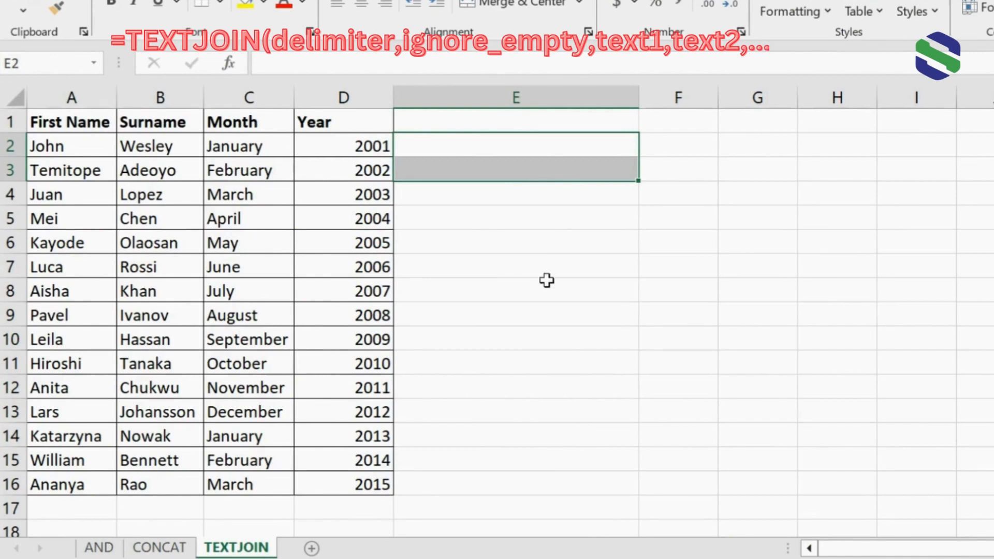
On the TEXTJOIN sheet, start a TEXTJOIN formula in E2 with a space as delimiter and TRUE for ignoring empty cells.
left_click(479, 147)
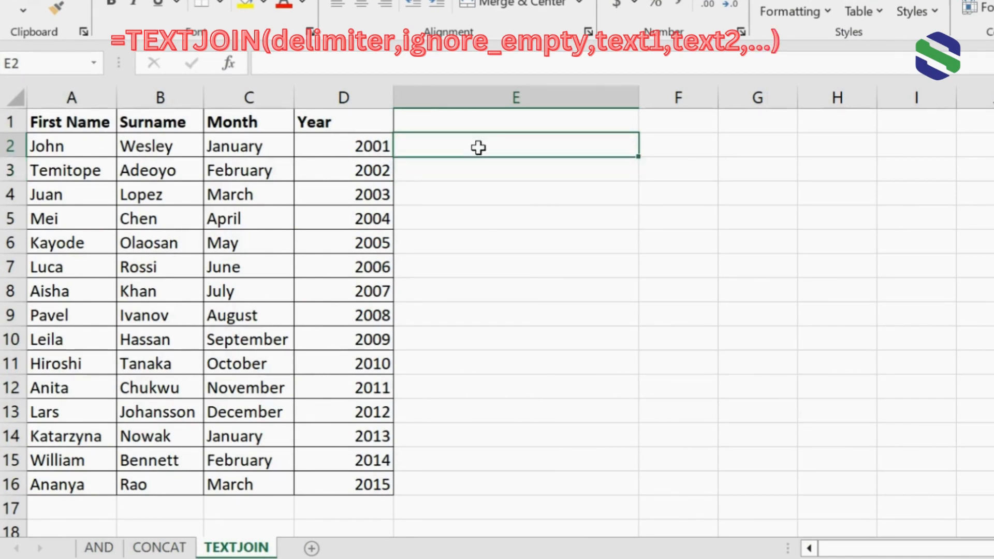
type("=")
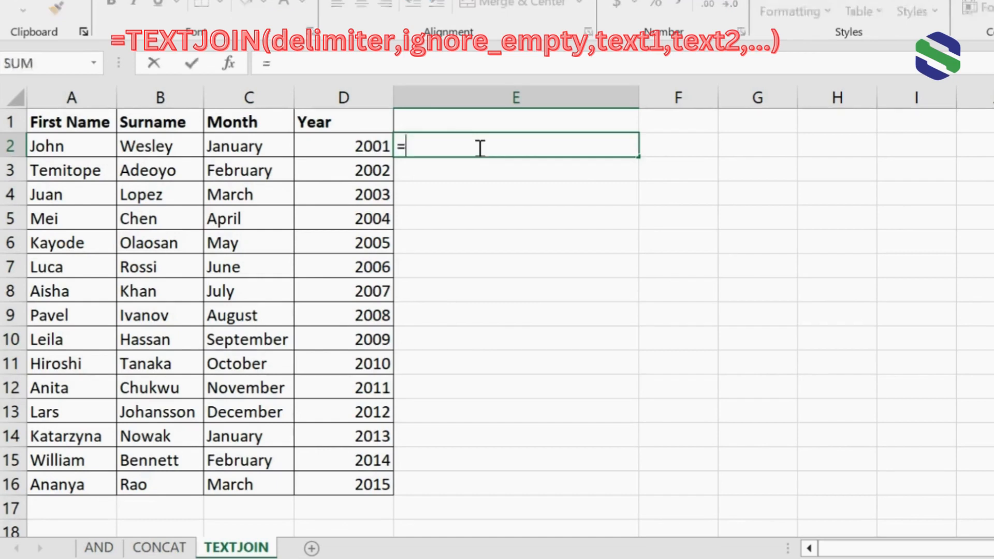
type("textjoin")
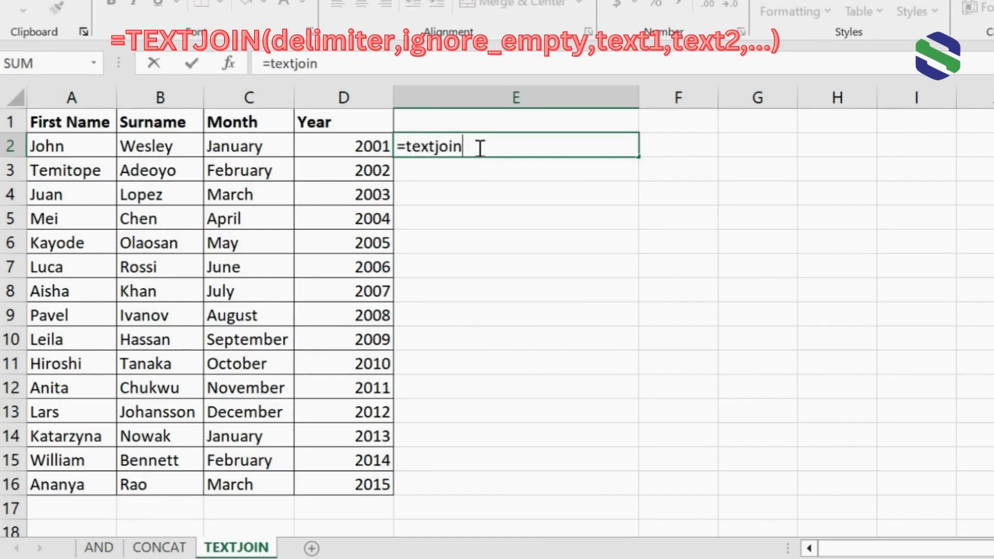
double_click(448, 173)
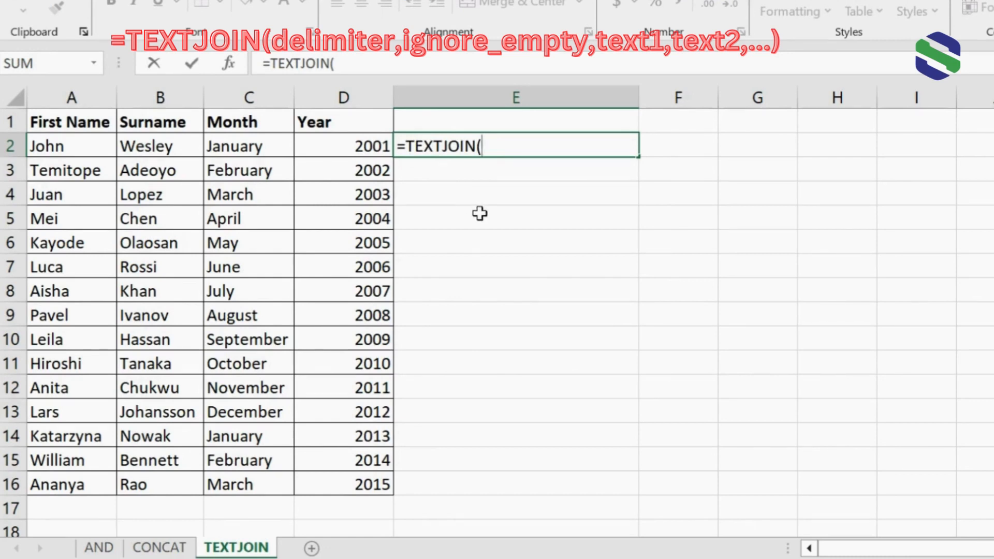
type("\" \",true")
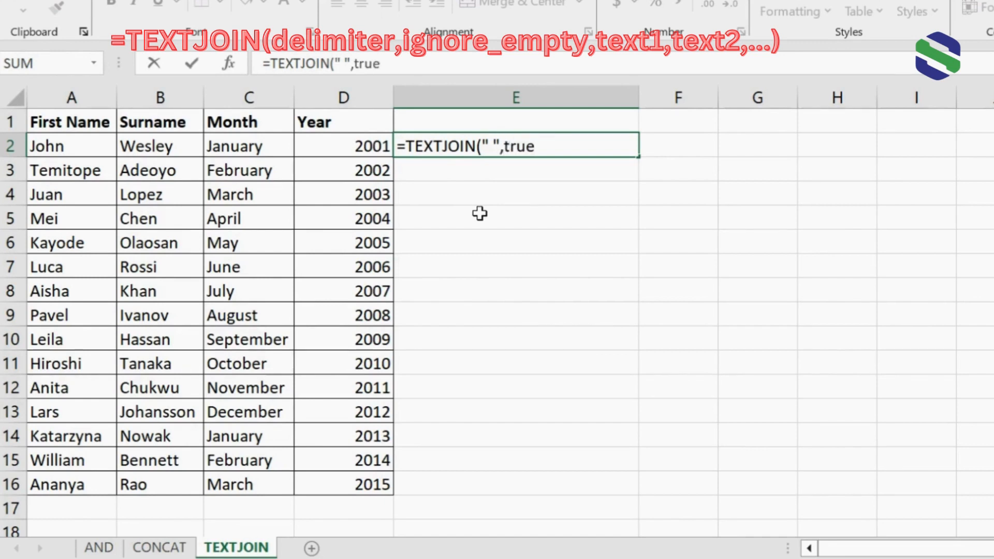
key("BackSpace")
key("BackSpace")
key("BackSpace")
key("BackSpace")
type("TRUE")
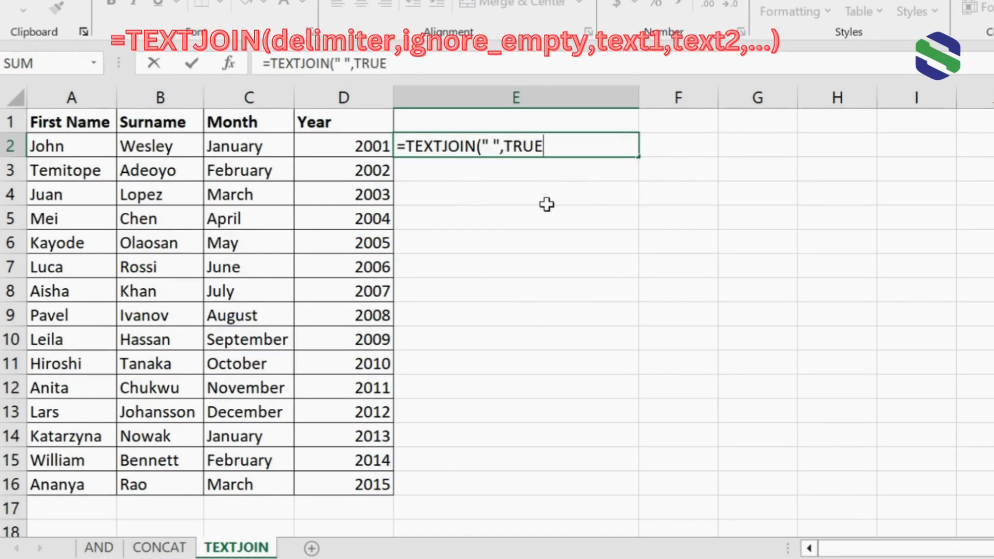
Complete the formula in E2 as =TEXTJOIN(" ",TRUE,A2,B2,C2,D2) to join the row's four cells.
type(",")
left_click(82, 148)
type(",")
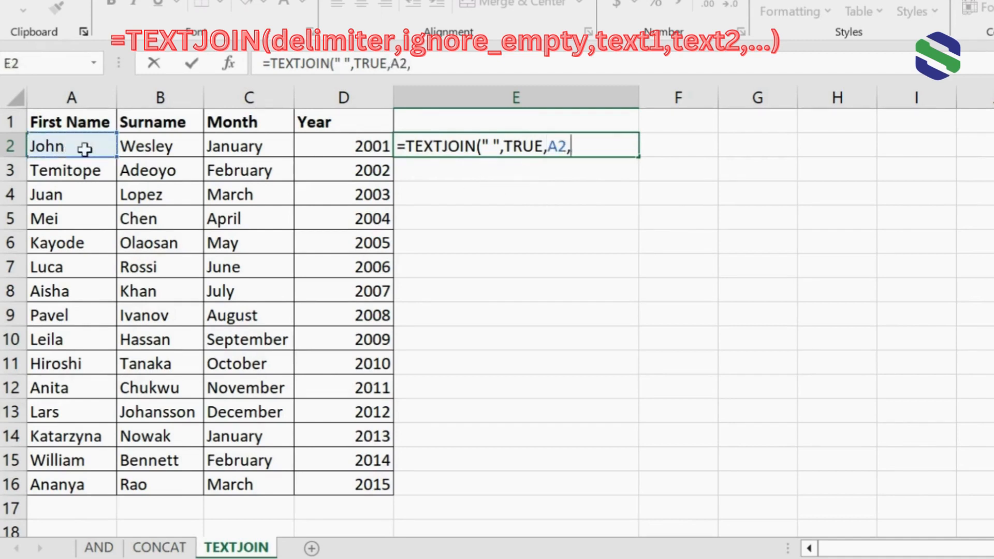
left_click(149, 148)
type(",")
left_click(226, 150)
type(",")
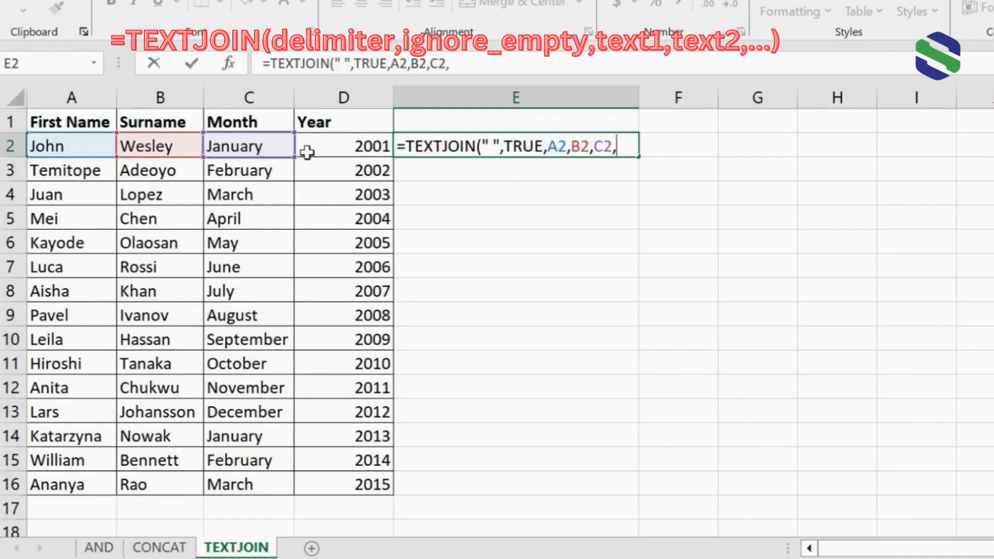
left_click(328, 148)
type(")")
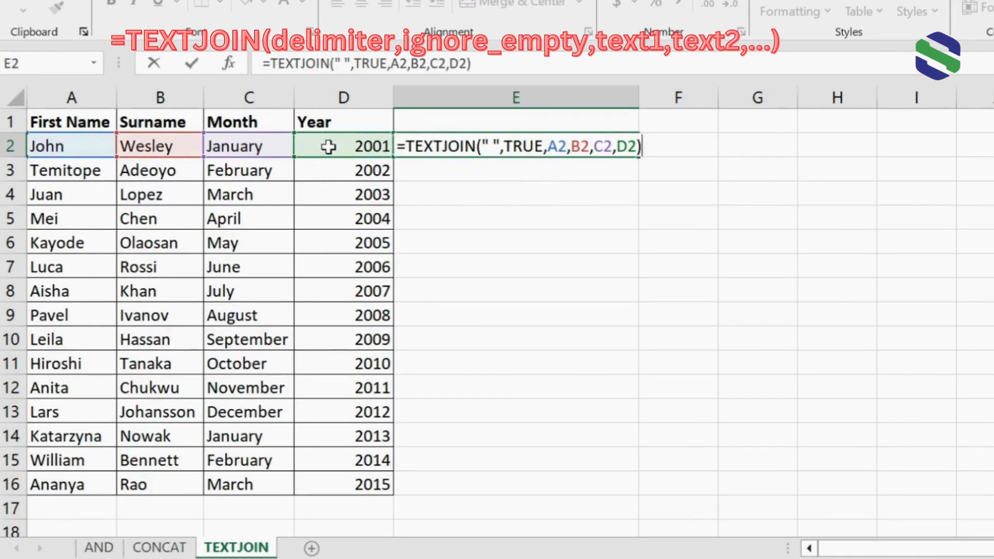
key("Return")
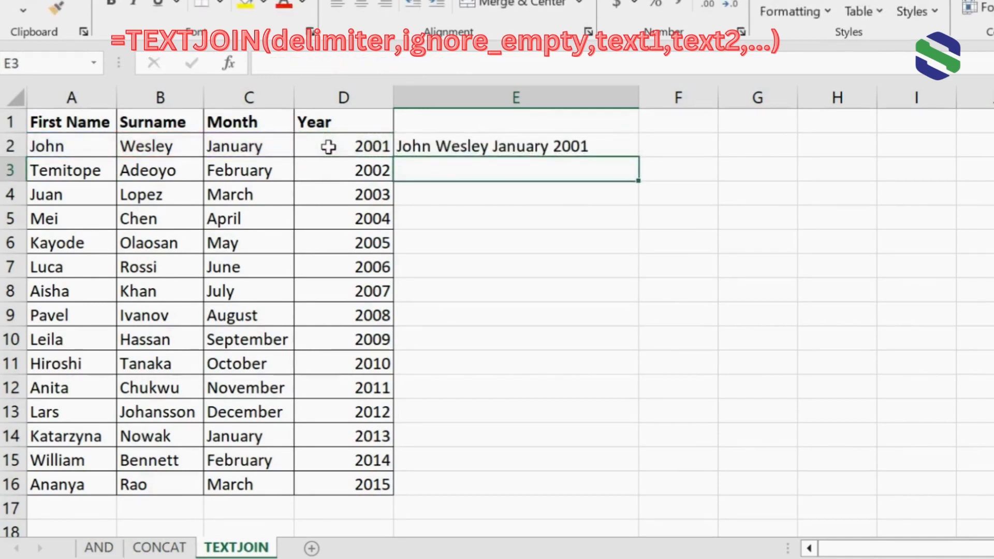
Enter =TEXTJOIN("-",TRUE,A3:D3) in E3 to join the row's range with hyphens, ignoring empty cells.
type("=t")
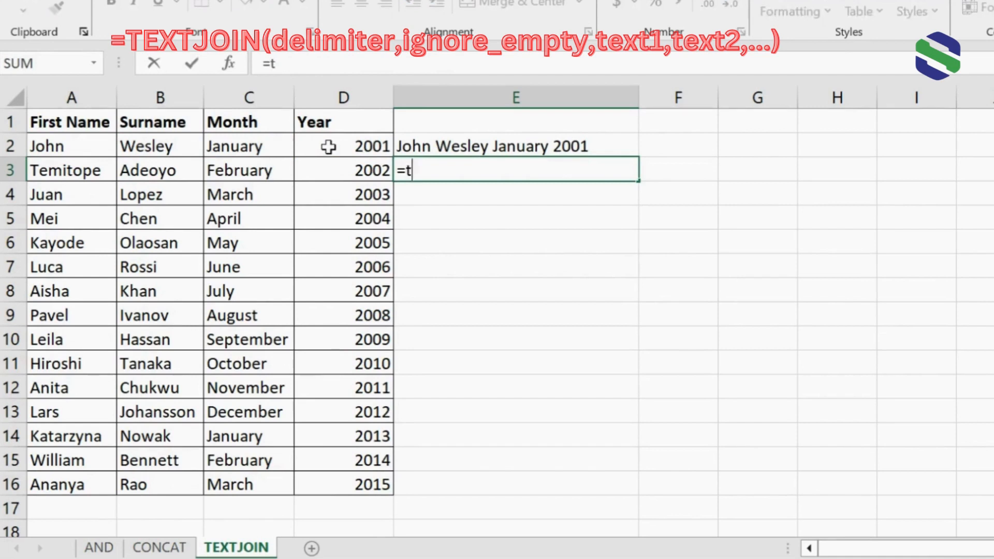
type("extjoi")
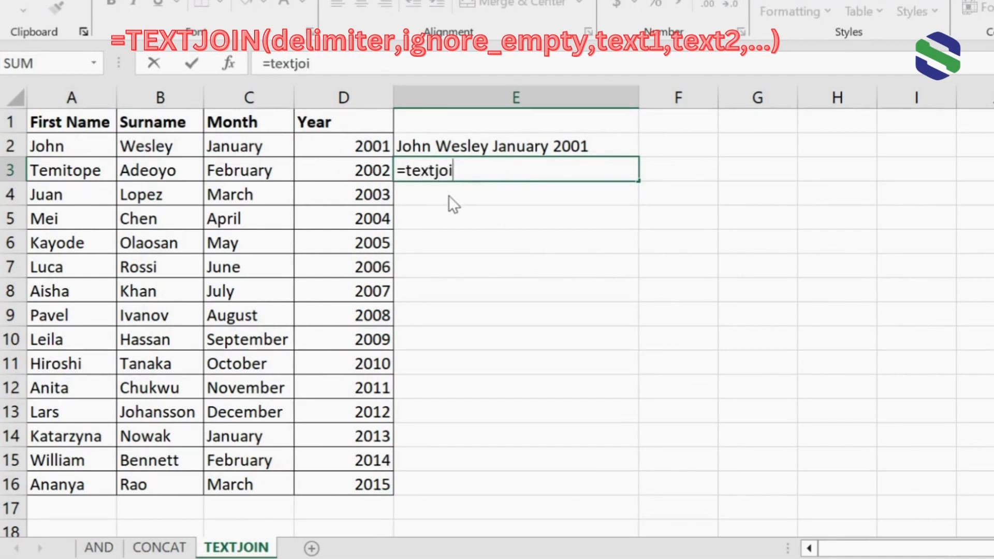
key("Tab")
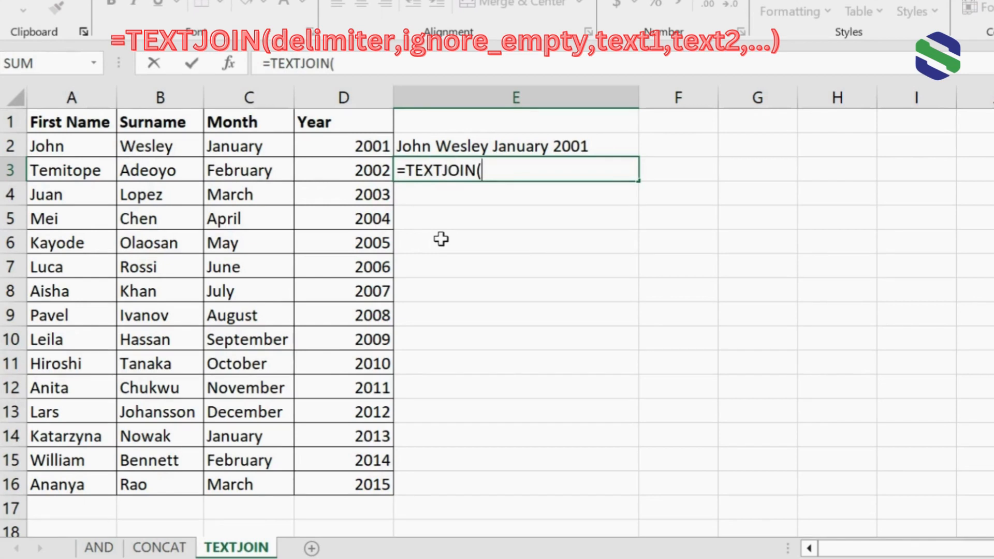
type("\"-\",true")
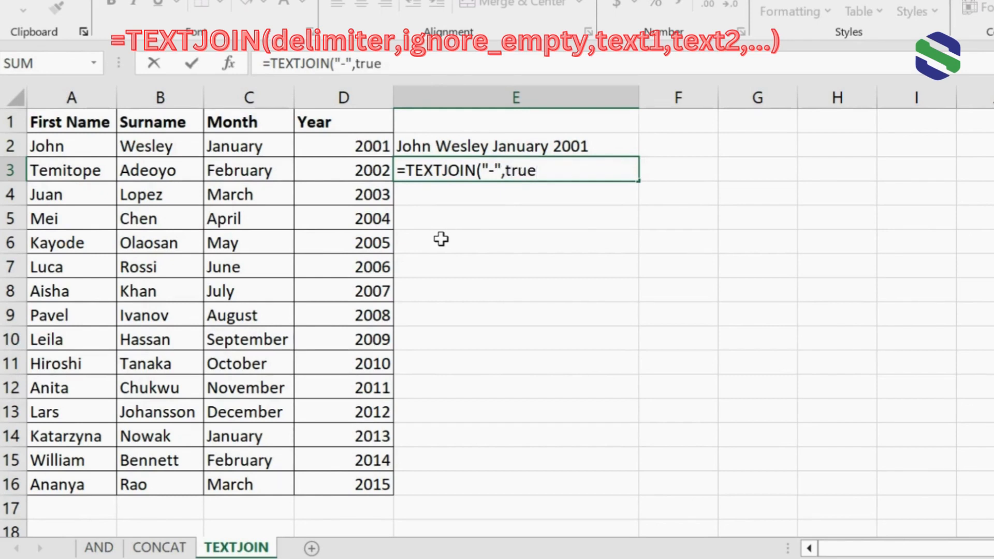
double_click(572, 203)
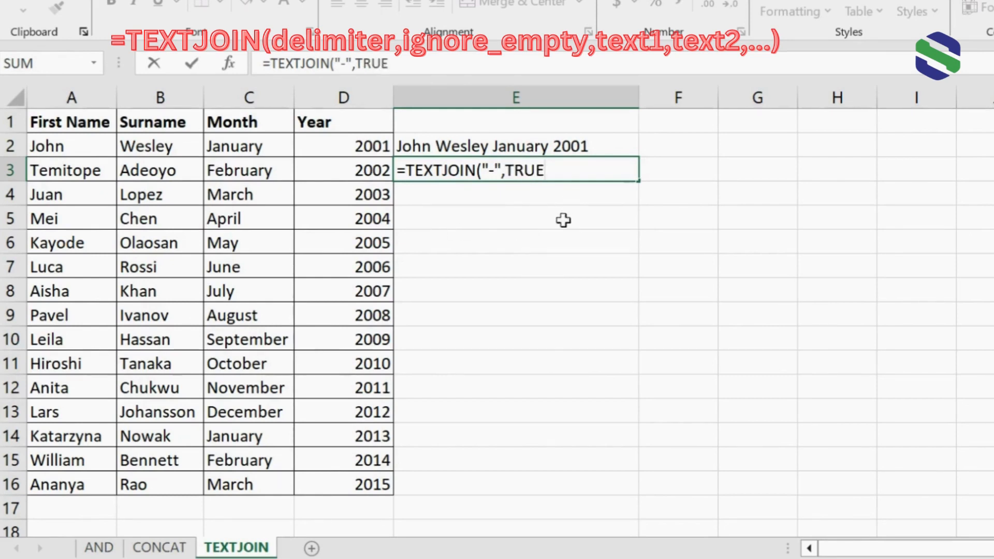
type(",")
left_click_drag(82, 171, 344, 170)
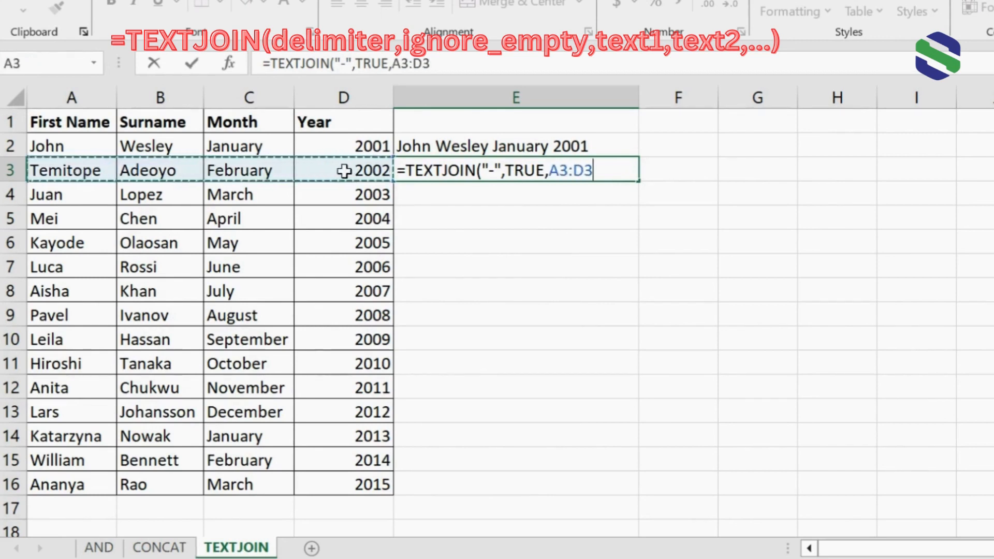
type(")")
key("Return")
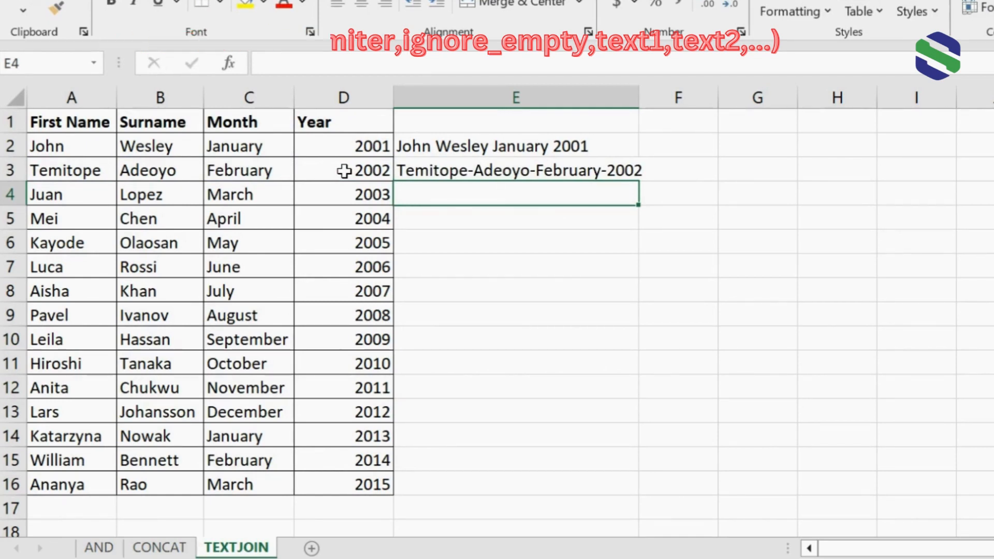
Enter =TEXTJOIN(", ",TRUE,A4:D4) in E4 to join the row's range with a comma and space.
type("=co")
key("BackSpace")
key("BackSpace")
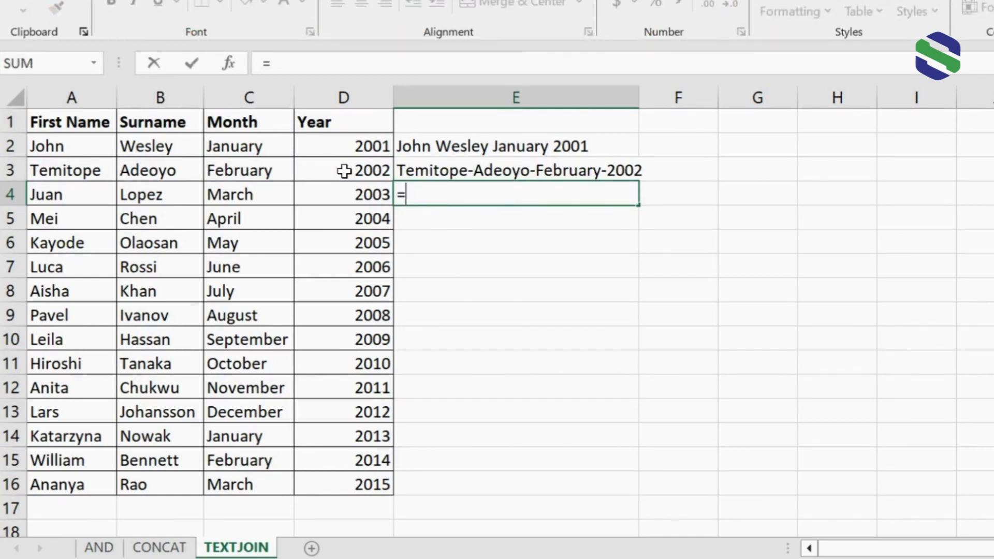
type("textjo")
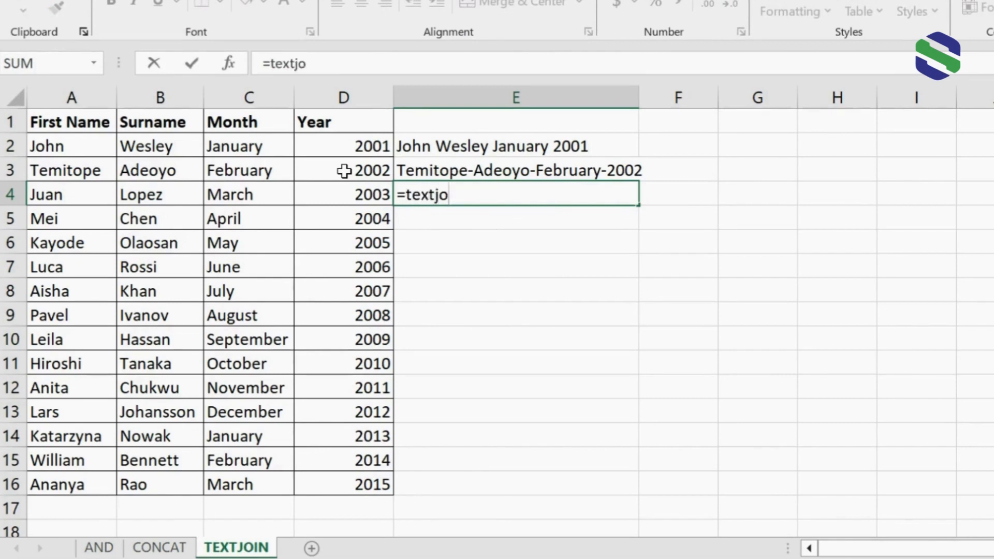
key("Tab")
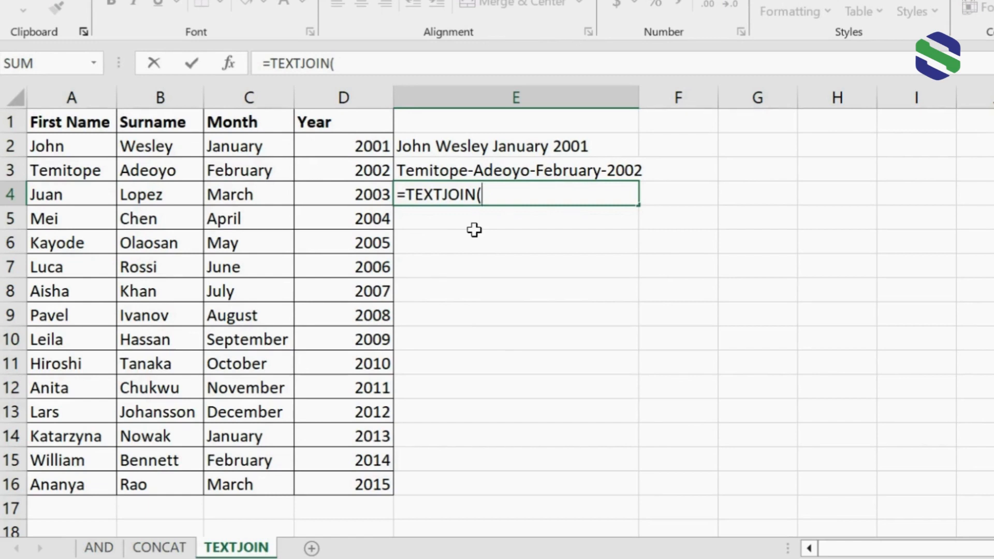
type("\",\",true")
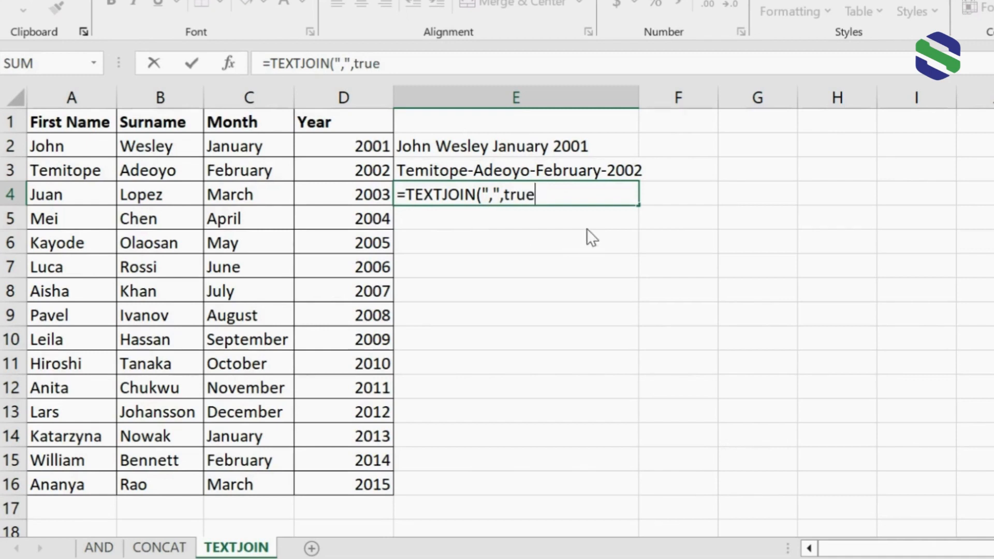
key("Tab")
type(",")
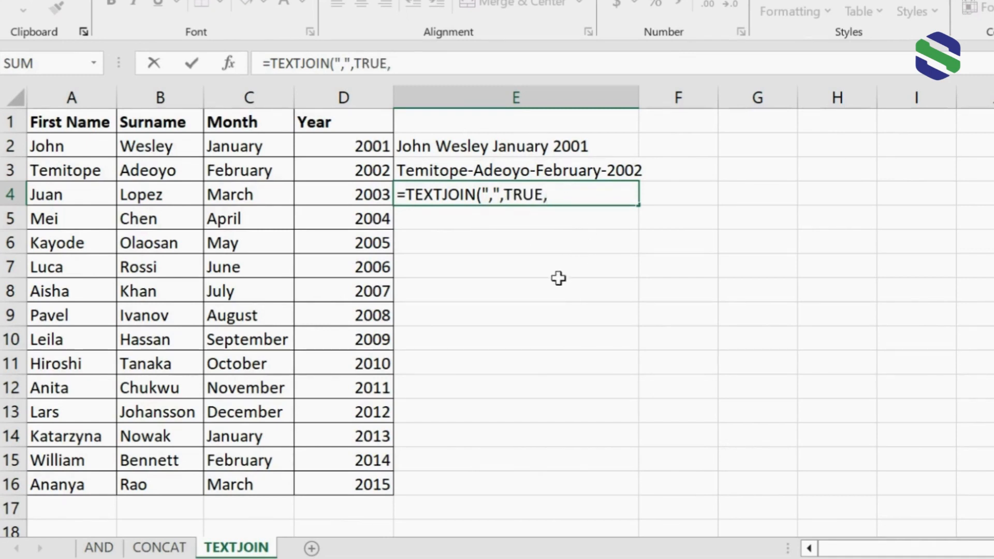
left_click(495, 196)
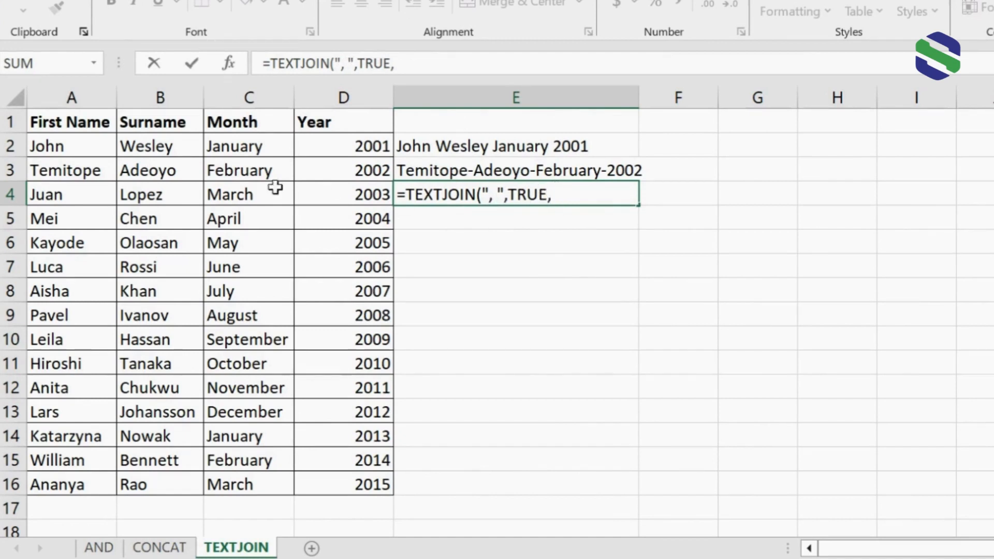
left_click_drag(73, 193, 320, 194)
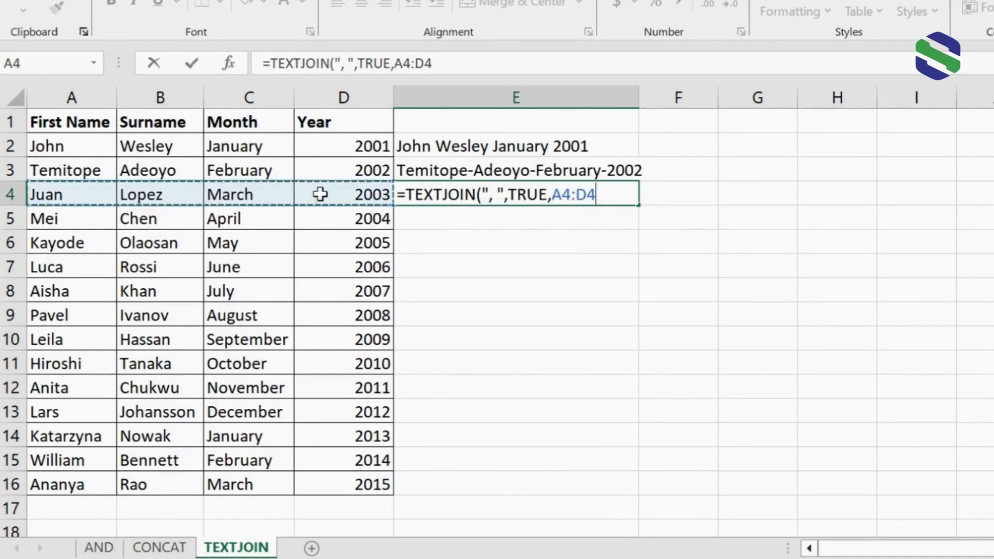
type(")")
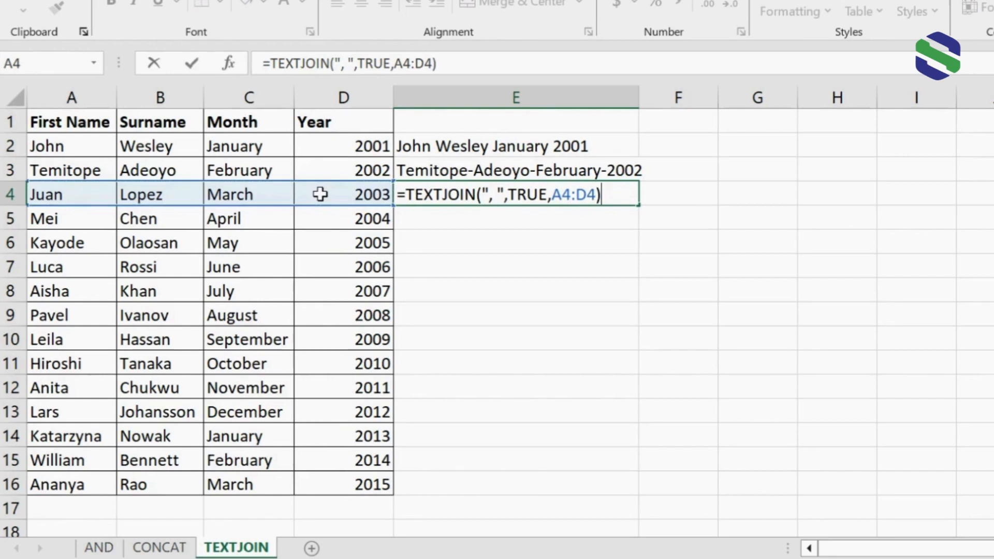
key("Return")
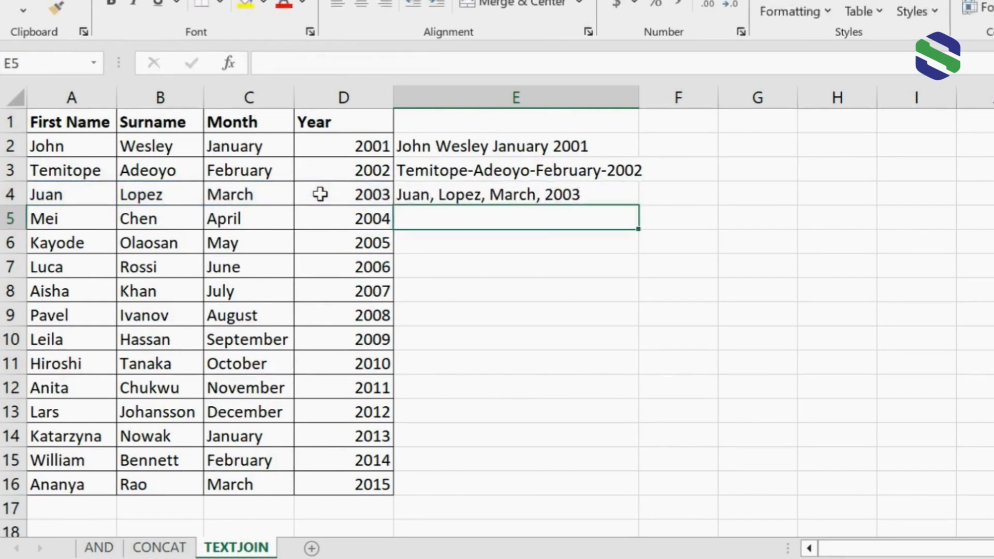